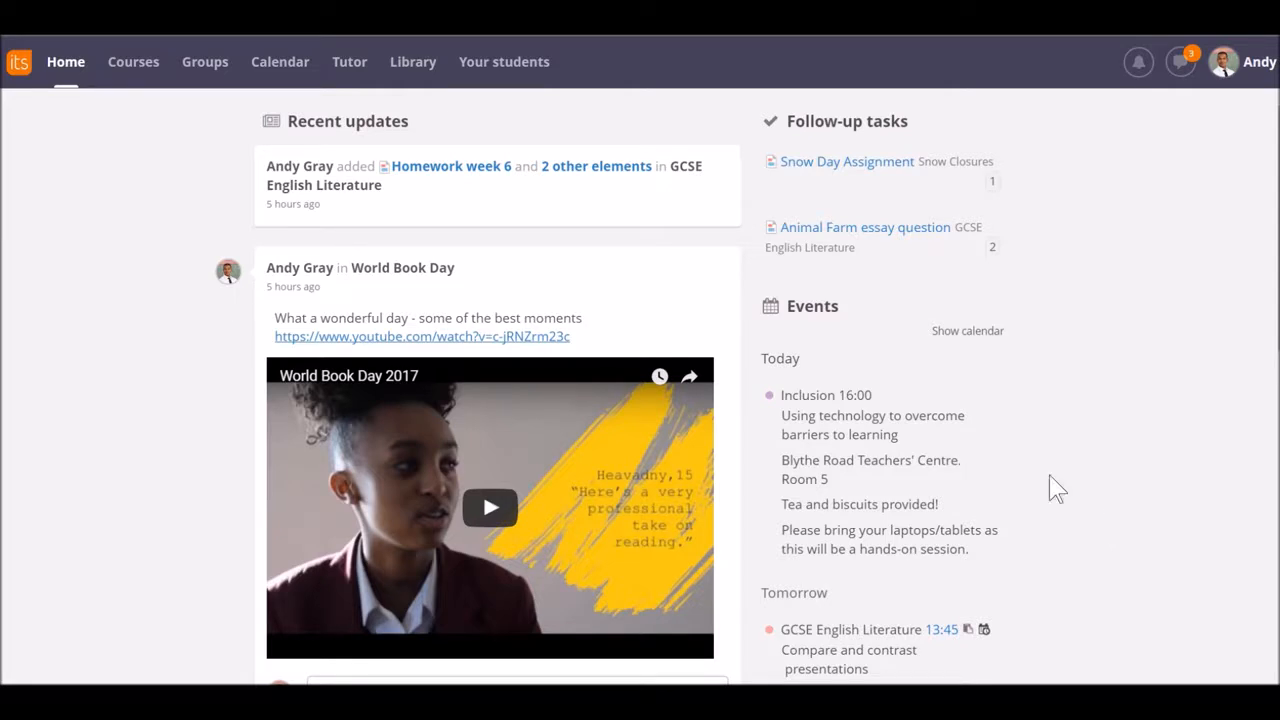
- Open the Geography Year 8 course's participant hierarchy synchronisation and bring up the hierarchy finder
left_click(137, 70)
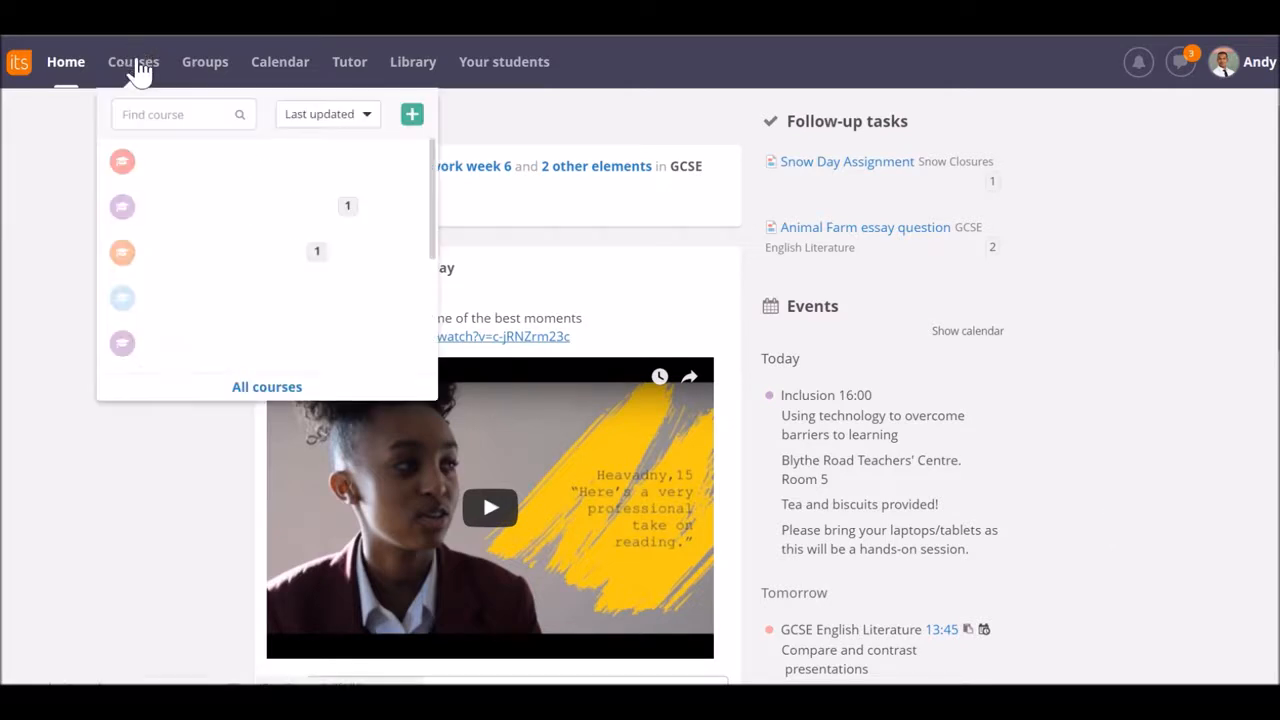
left_click(198, 315)
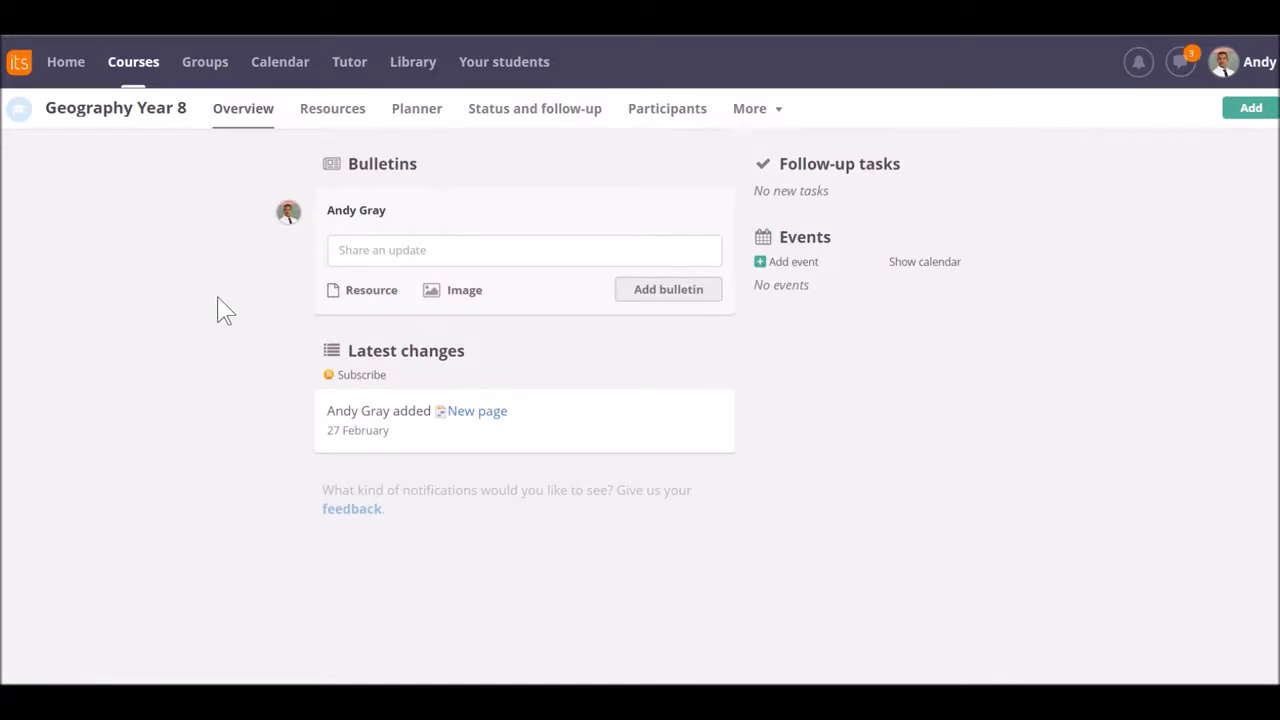
left_click(677, 118)
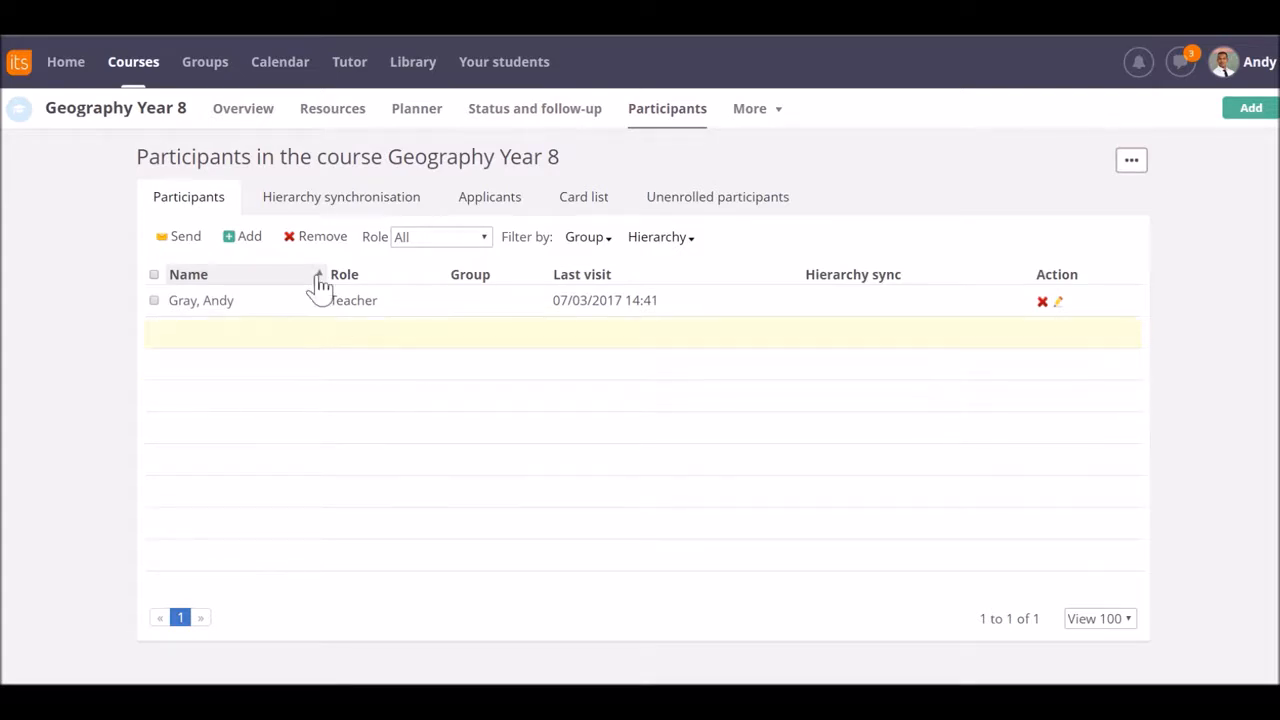
left_click(338, 210)
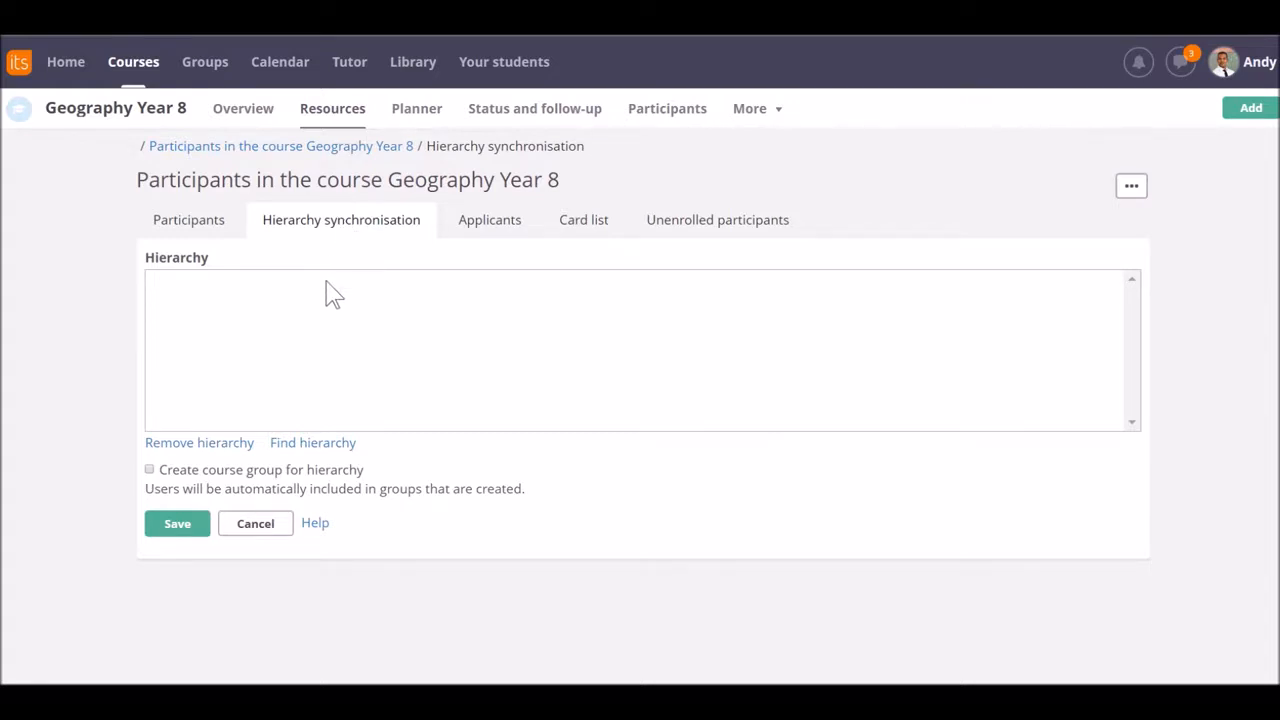
left_click(322, 445)
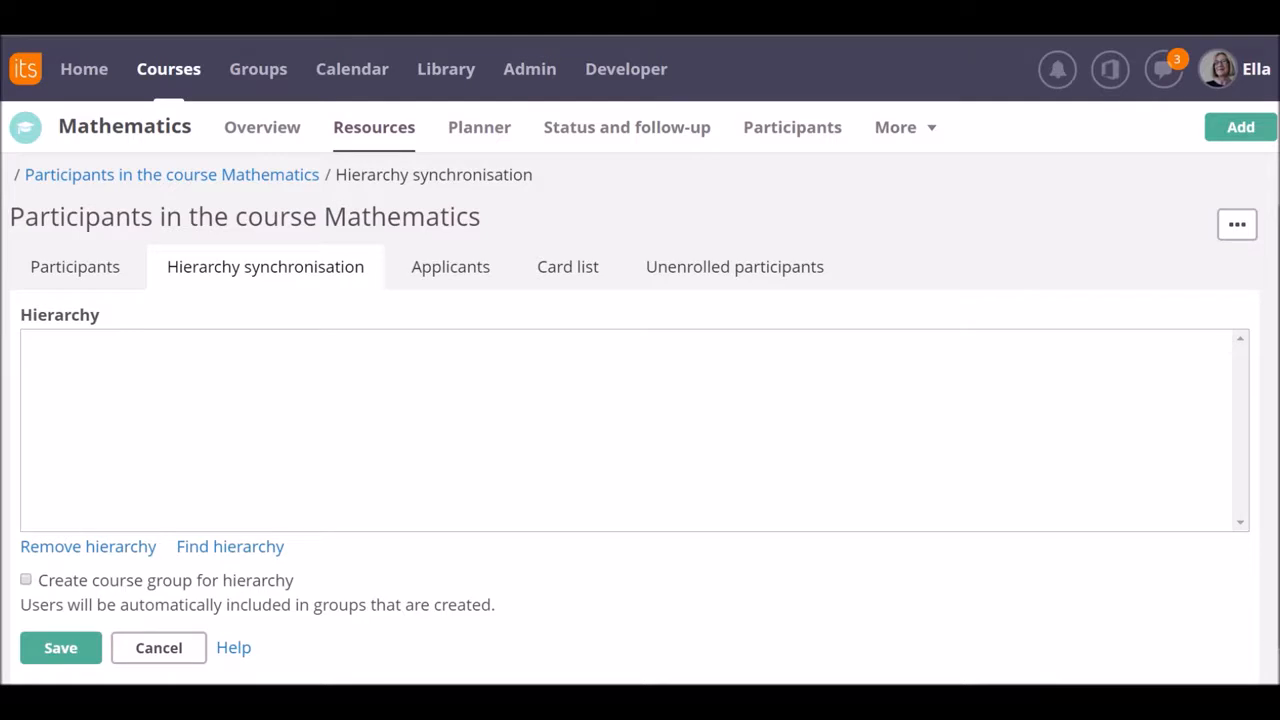
- Browse St Paul's Catholic School's itsIntegral hierarchy for the Mathematics course, examining the People and Pastoral Structure branches
left_click(236, 548)
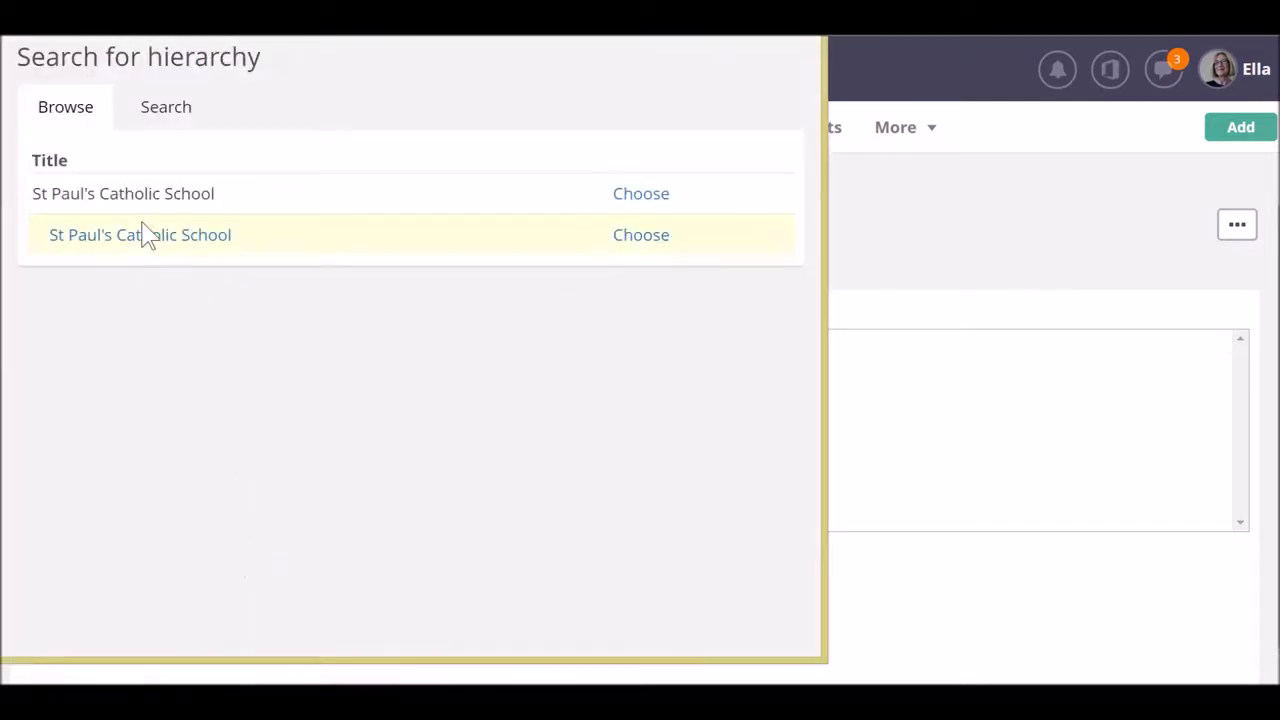
left_click(149, 240)
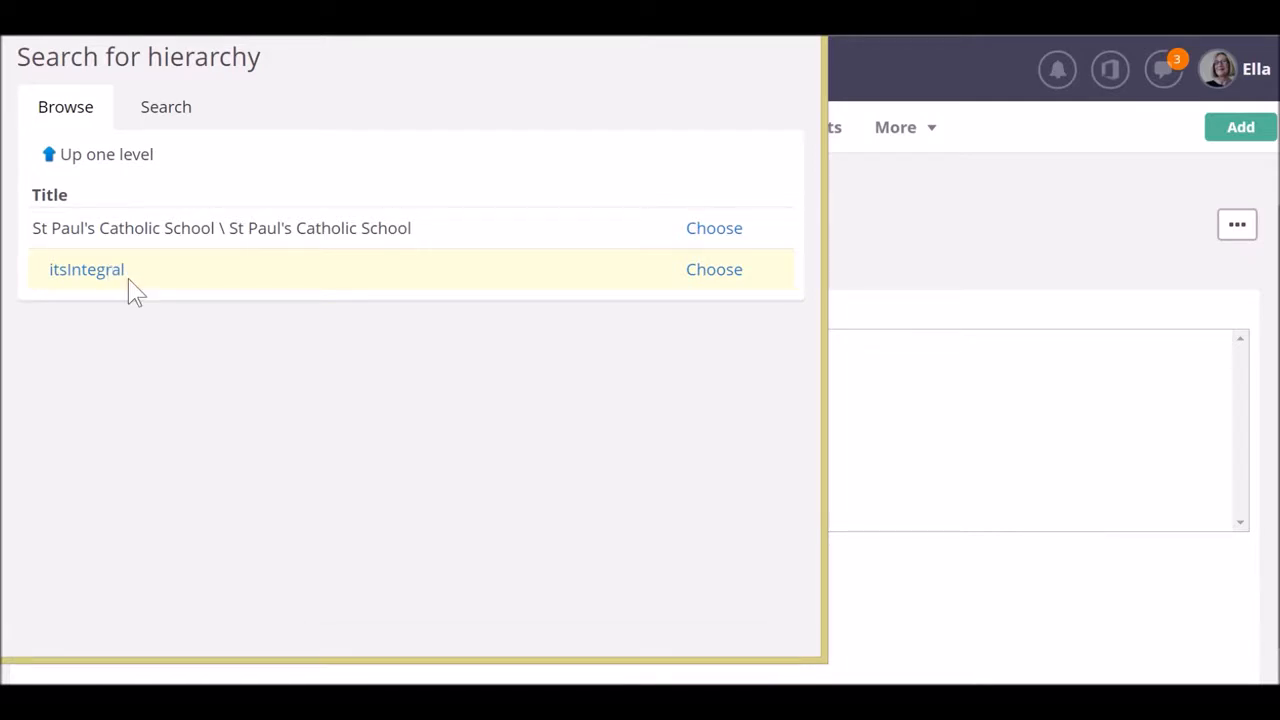
left_click(95, 272)
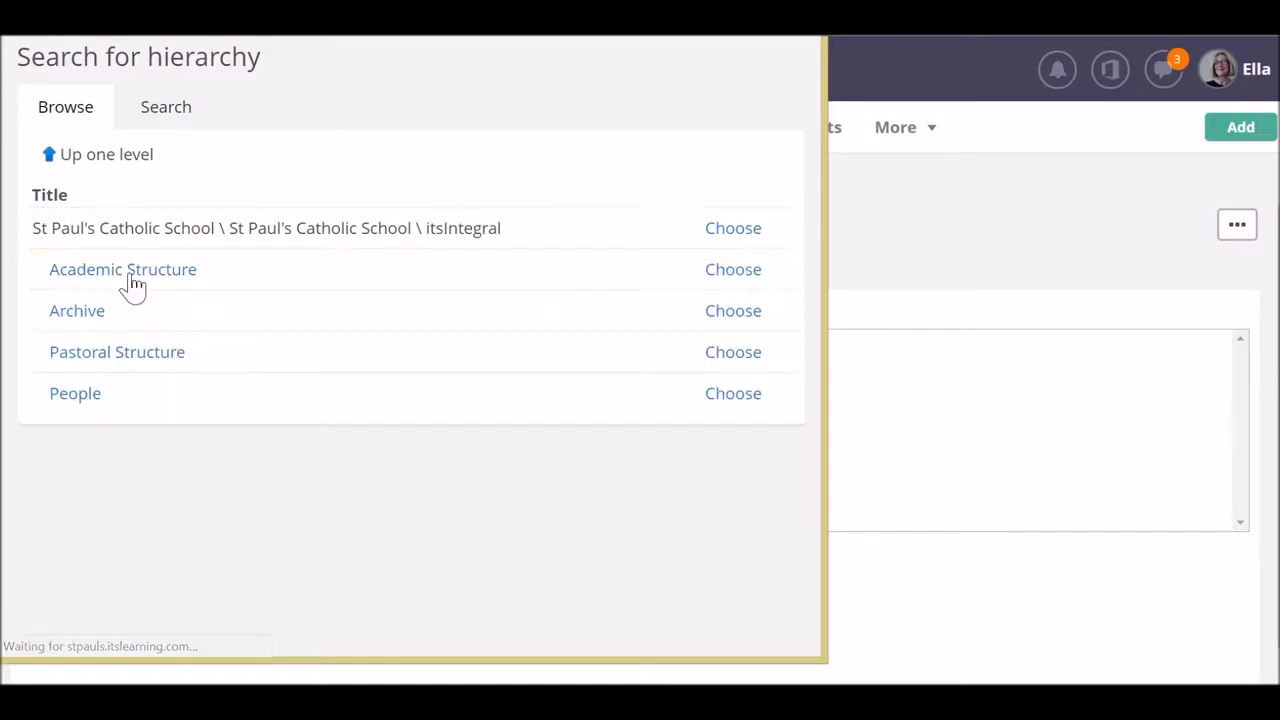
left_click(90, 400)
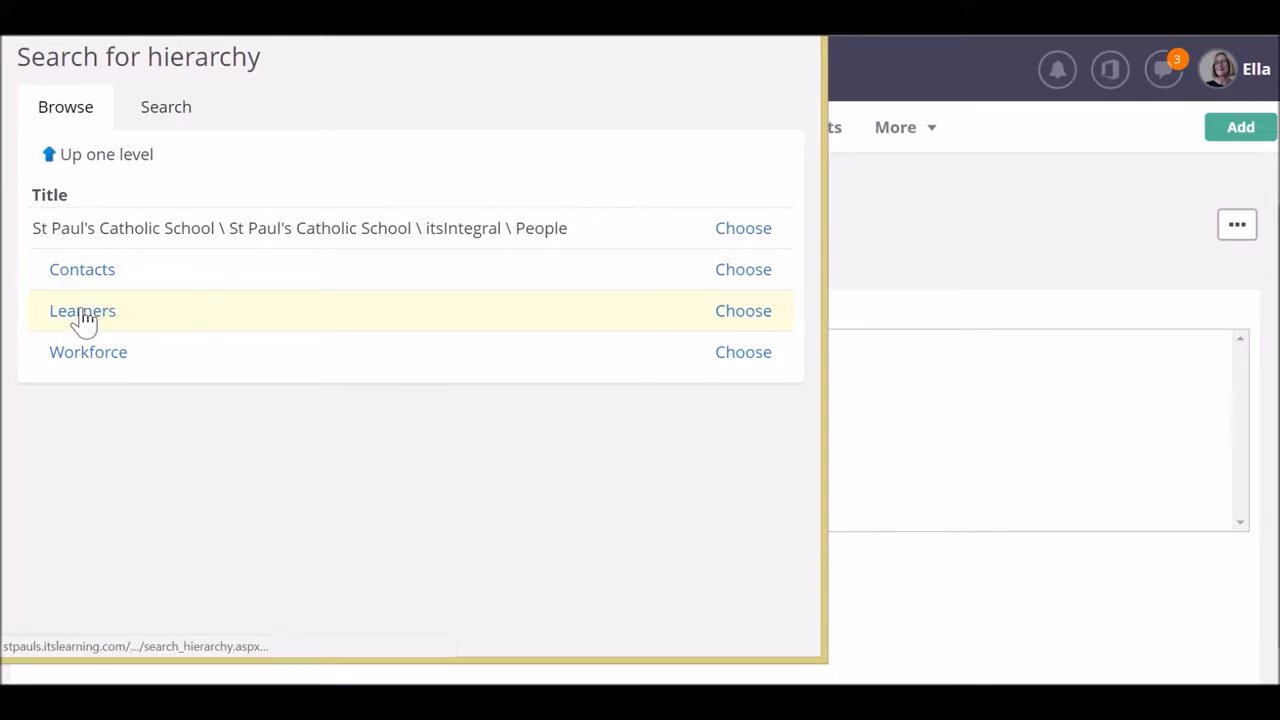
left_click(199, 361)
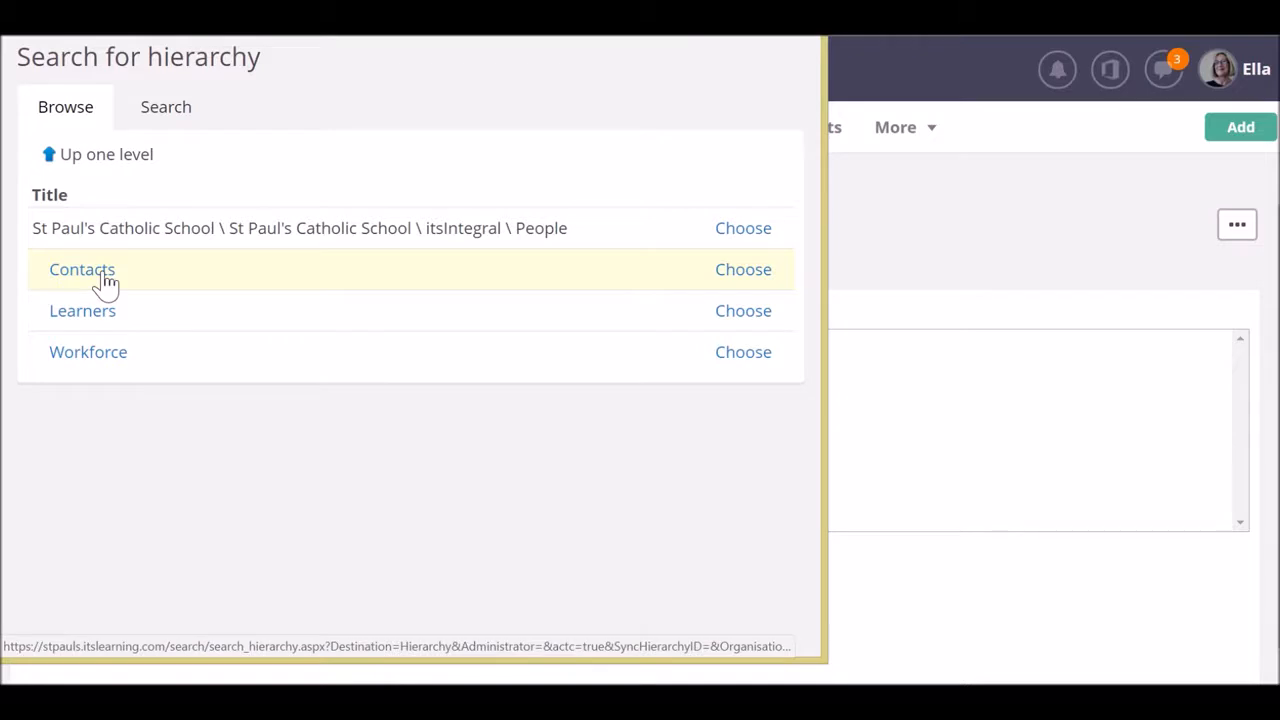
left_click(90, 157)
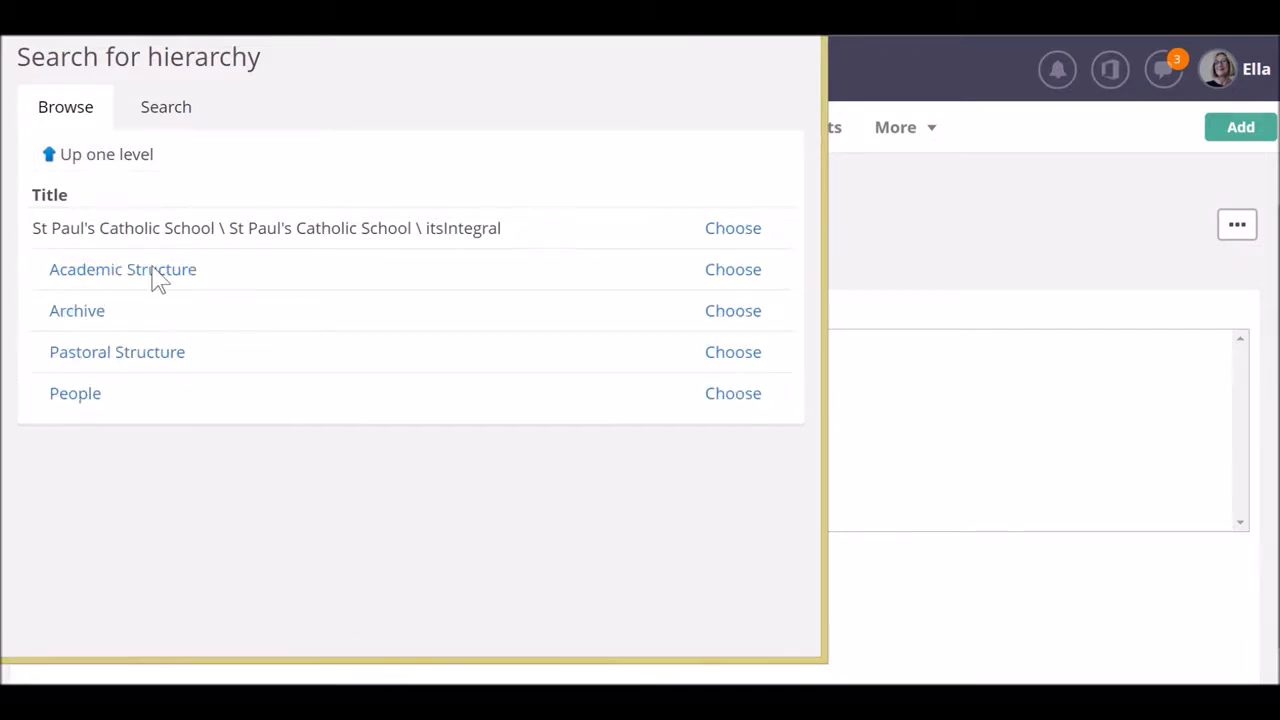
left_click(146, 366)
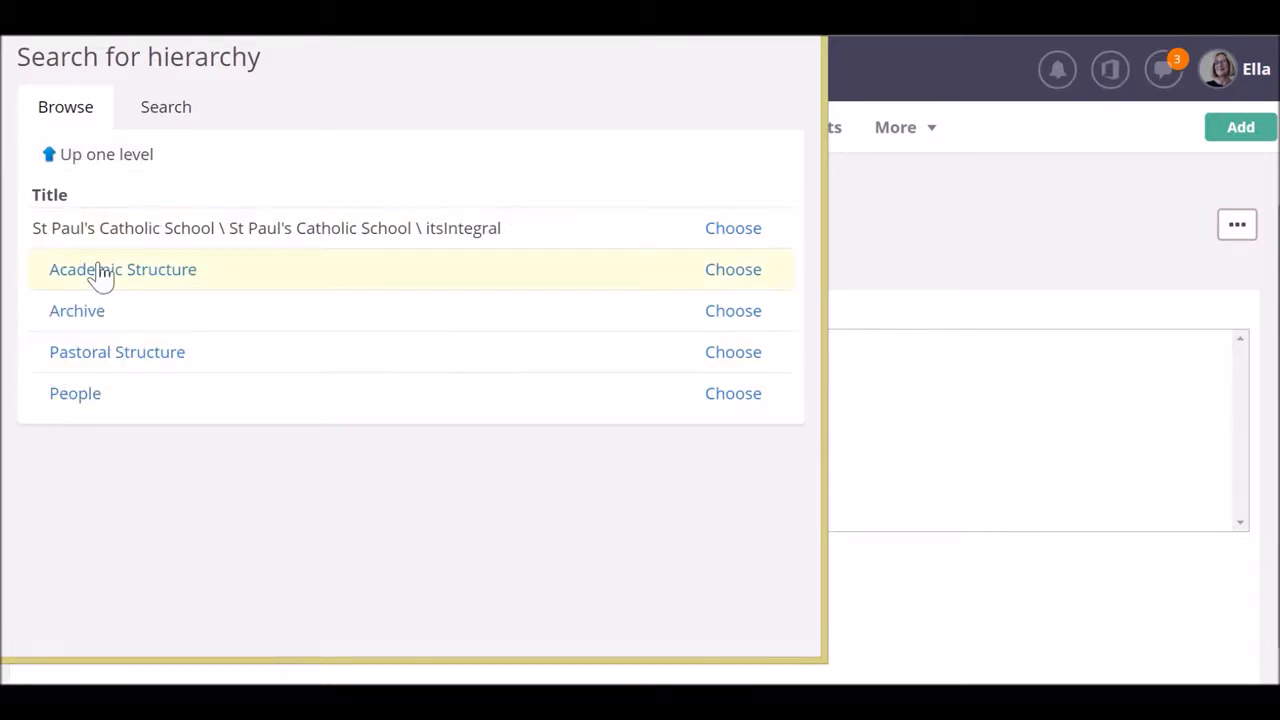
- Examine the BTEC Bus teaching groups under Academic Structure's Subjects, and return to the itsIntegral level
left_click(180, 277)
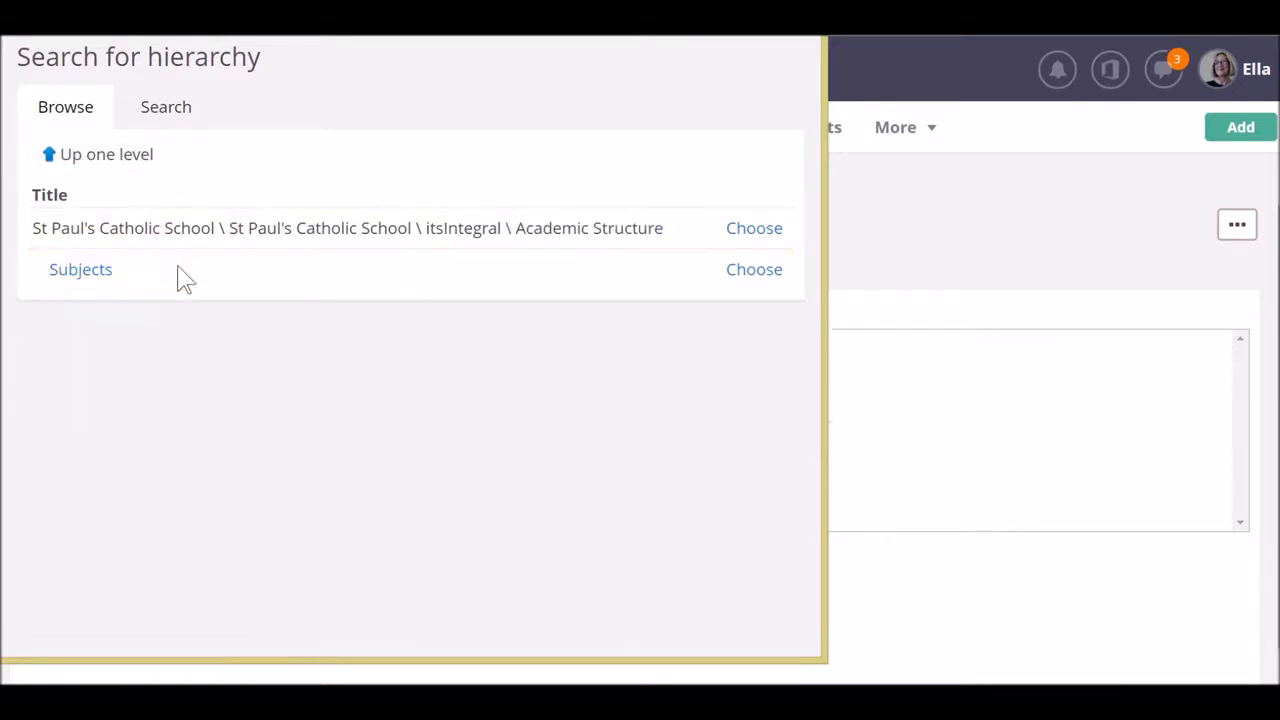
left_click(84, 279)
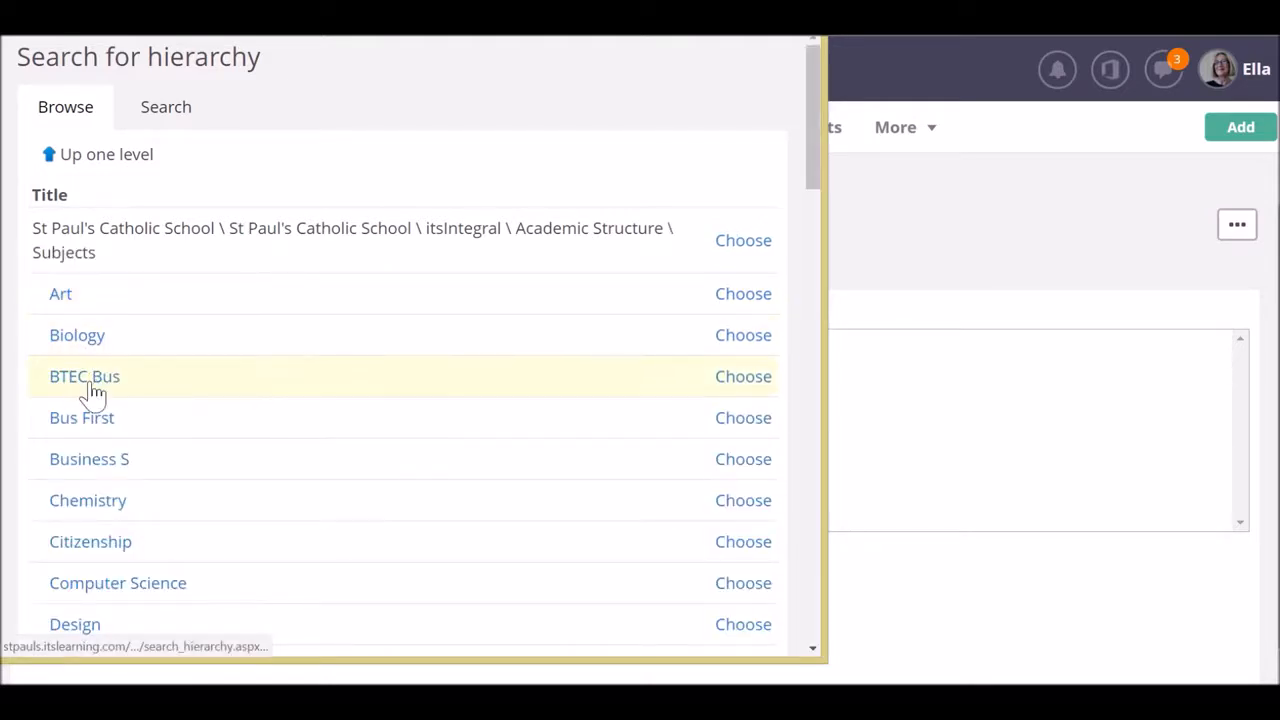
left_click(200, 392)
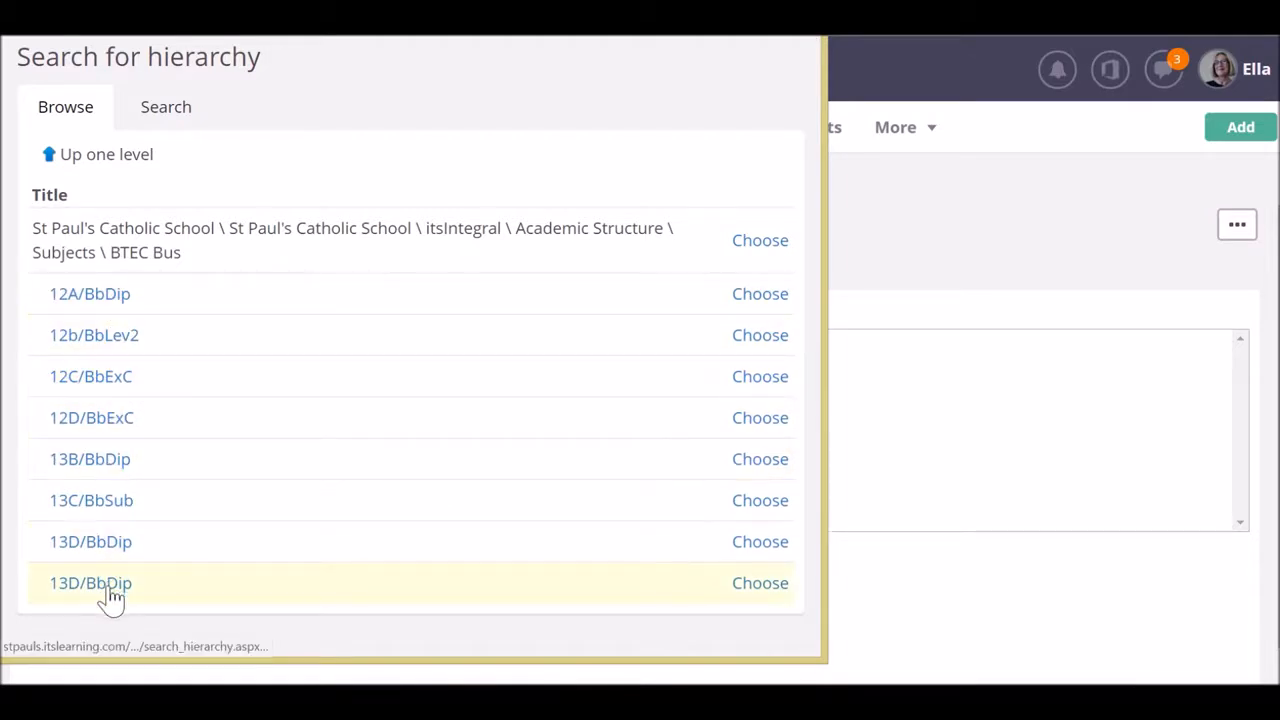
left_click(86, 170)
left_click(86, 170)
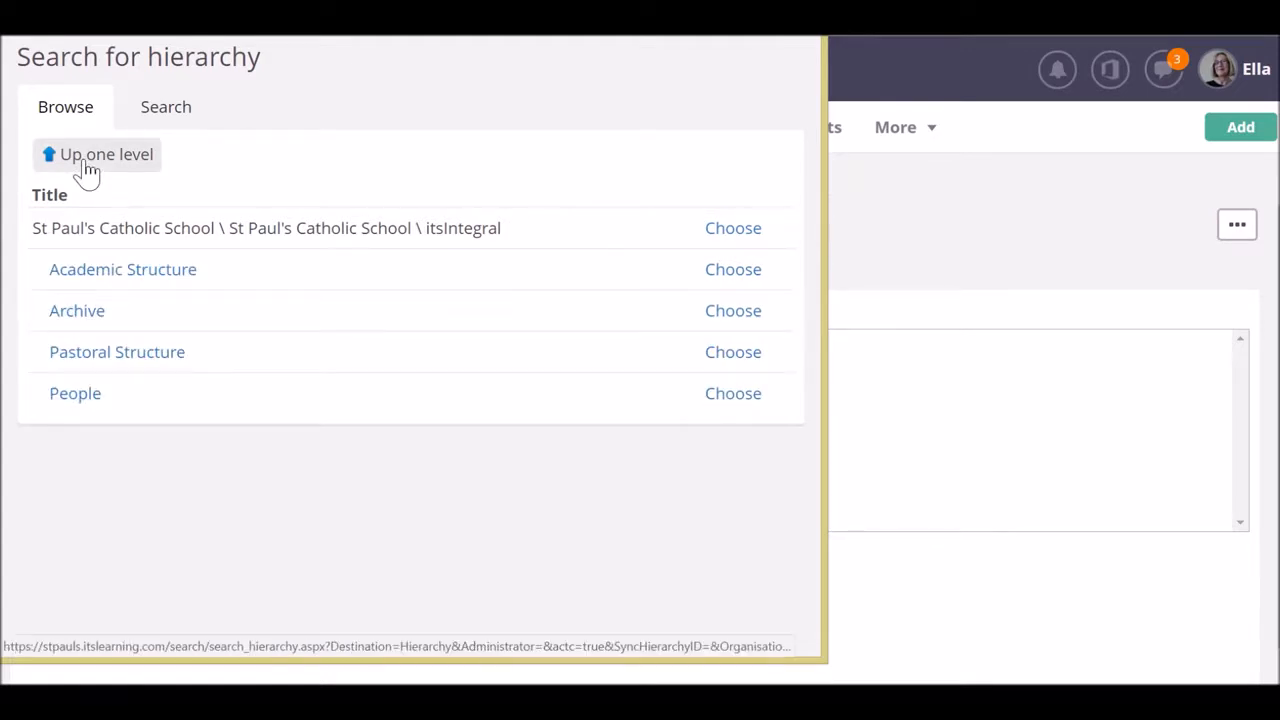
- Add the 10x/MaV group from Academic Structure, Subjects, Mathematic to the Mathematics course's hierarchy list
left_click(119, 280)
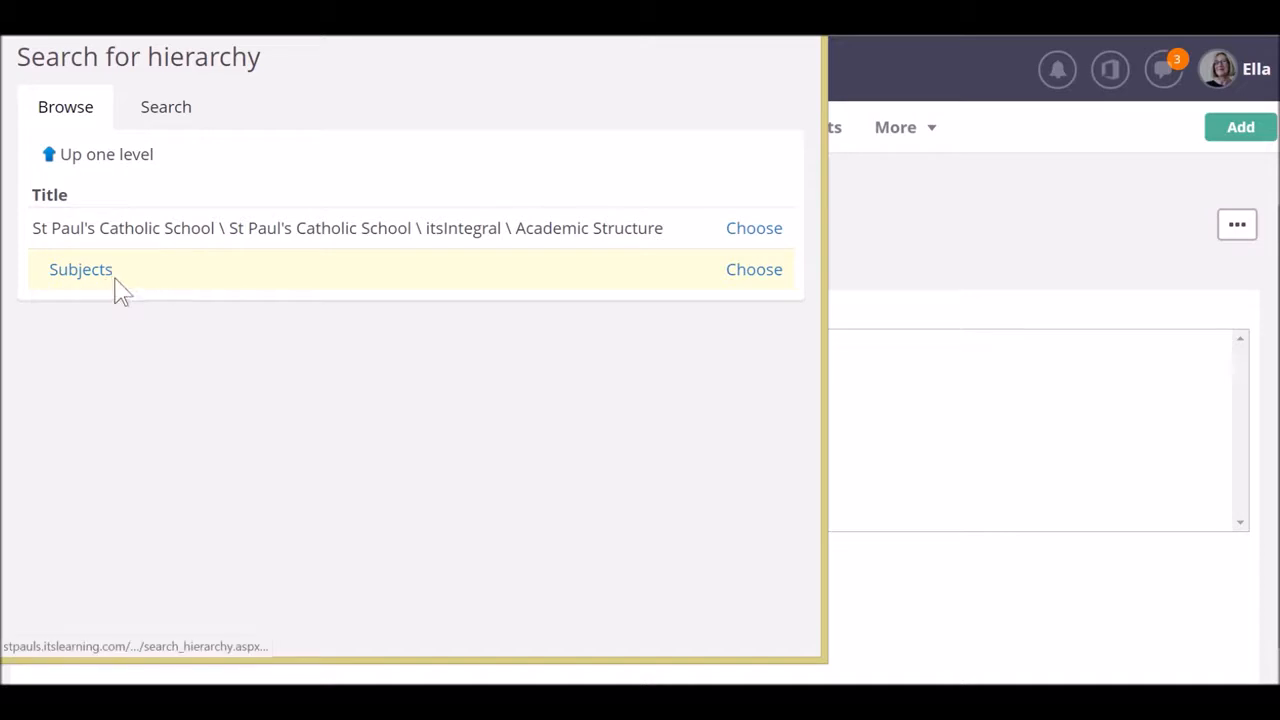
left_click(80, 280)
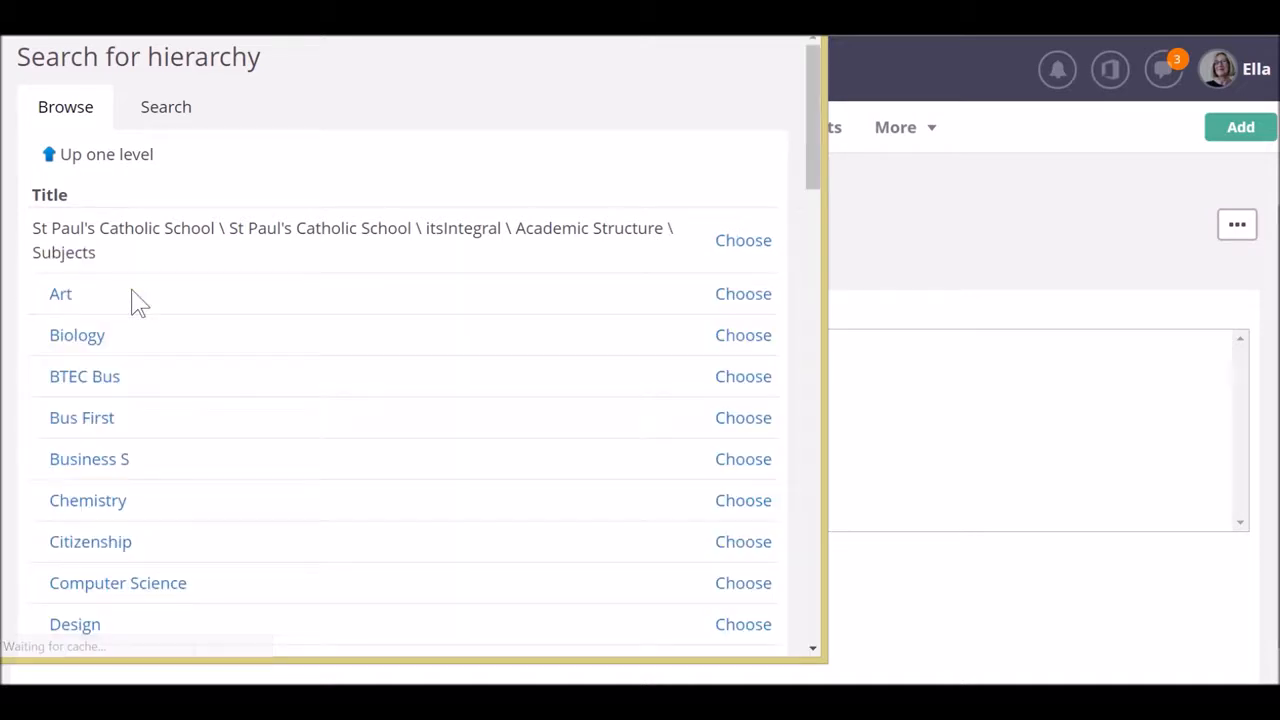
scroll(165, 368, "down", 2)
scroll(165, 368, "down", 14)
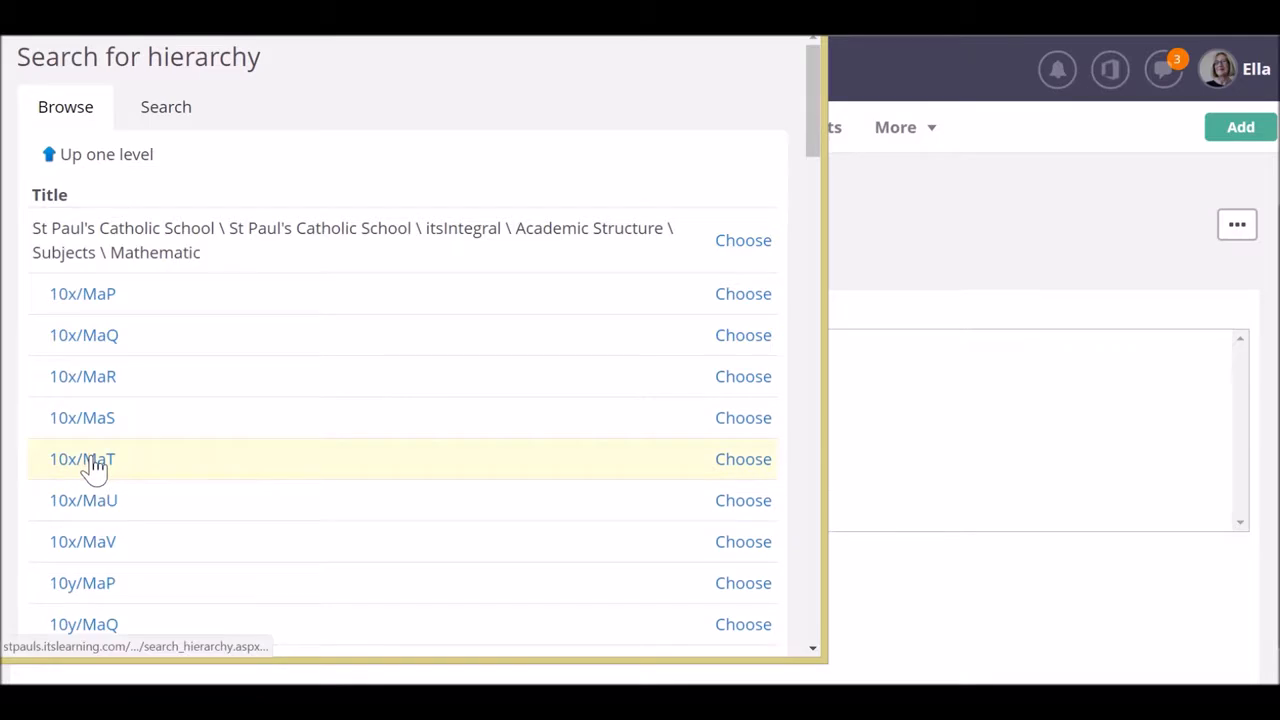
scroll(90, 467, "down", 15)
scroll(92, 467, "down", 15)
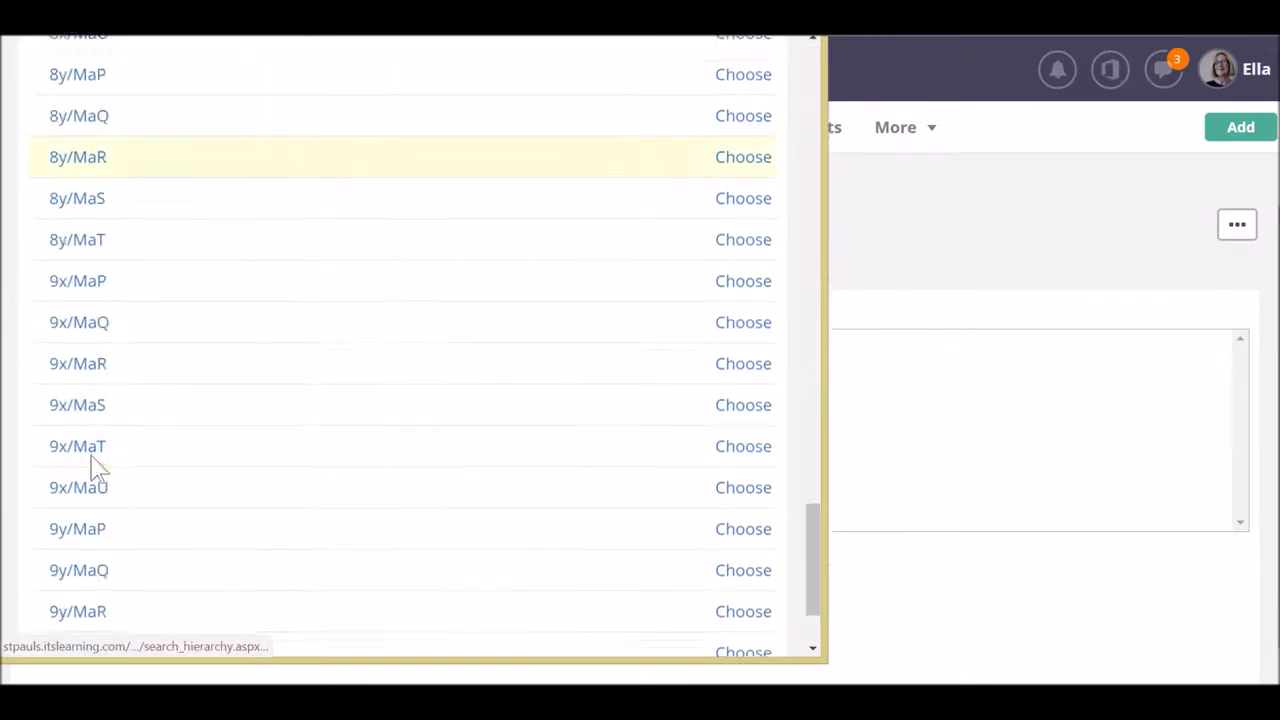
scroll(95, 465, "up", 20)
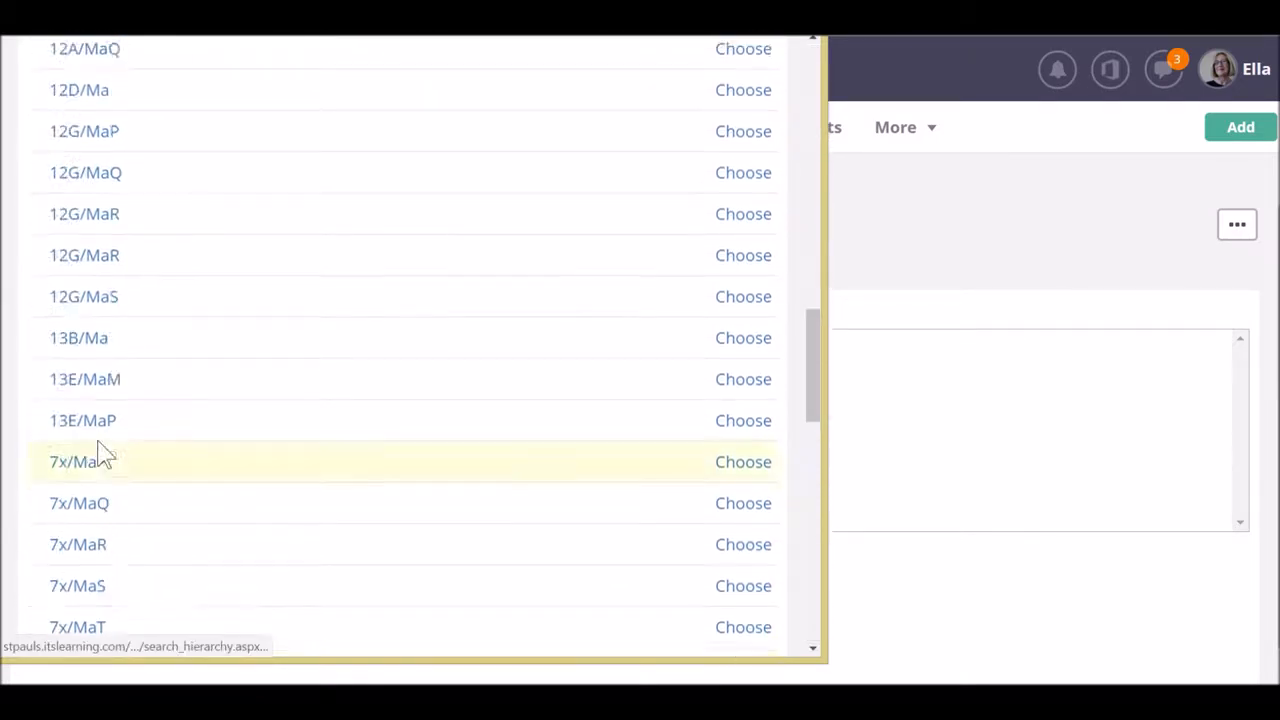
scroll(145, 205, "up", 2)
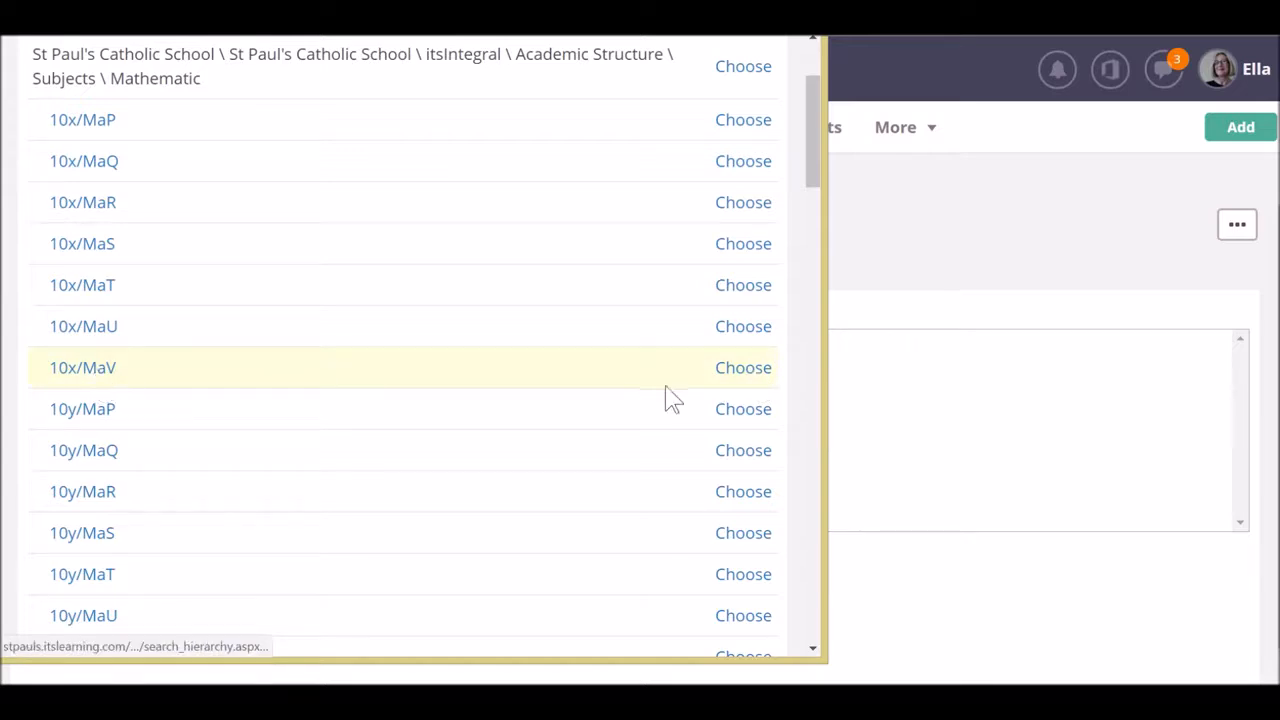
left_click(743, 368)
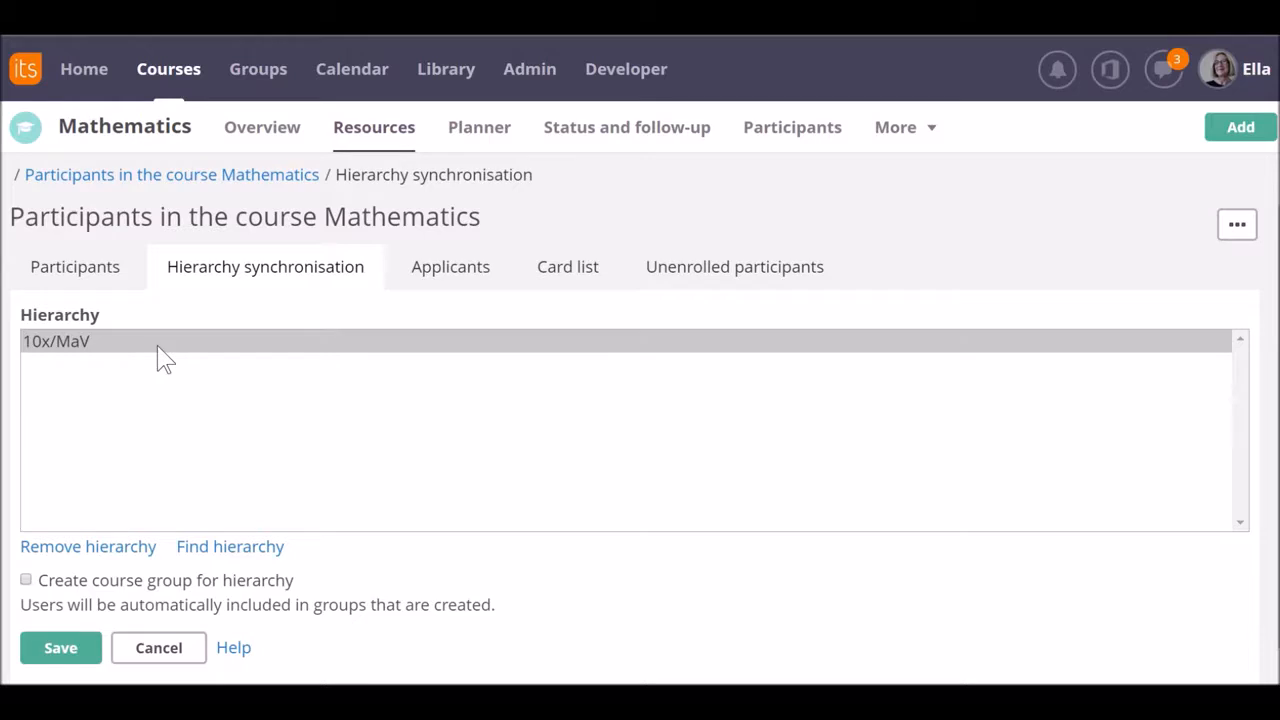
- Search the hierarchies by title for 10x/ma and choose 10x/MaU from the Academic Structure
left_click(252, 546)
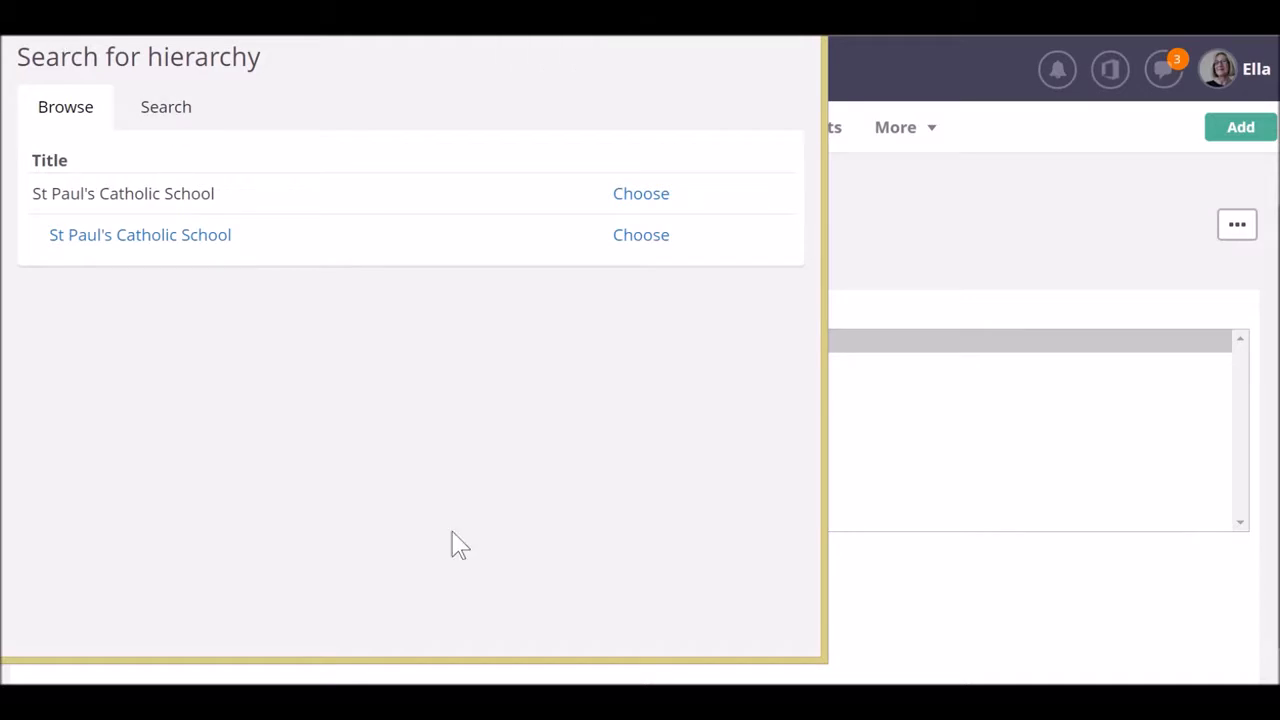
left_click(180, 120)
left_click(121, 178)
type("10")
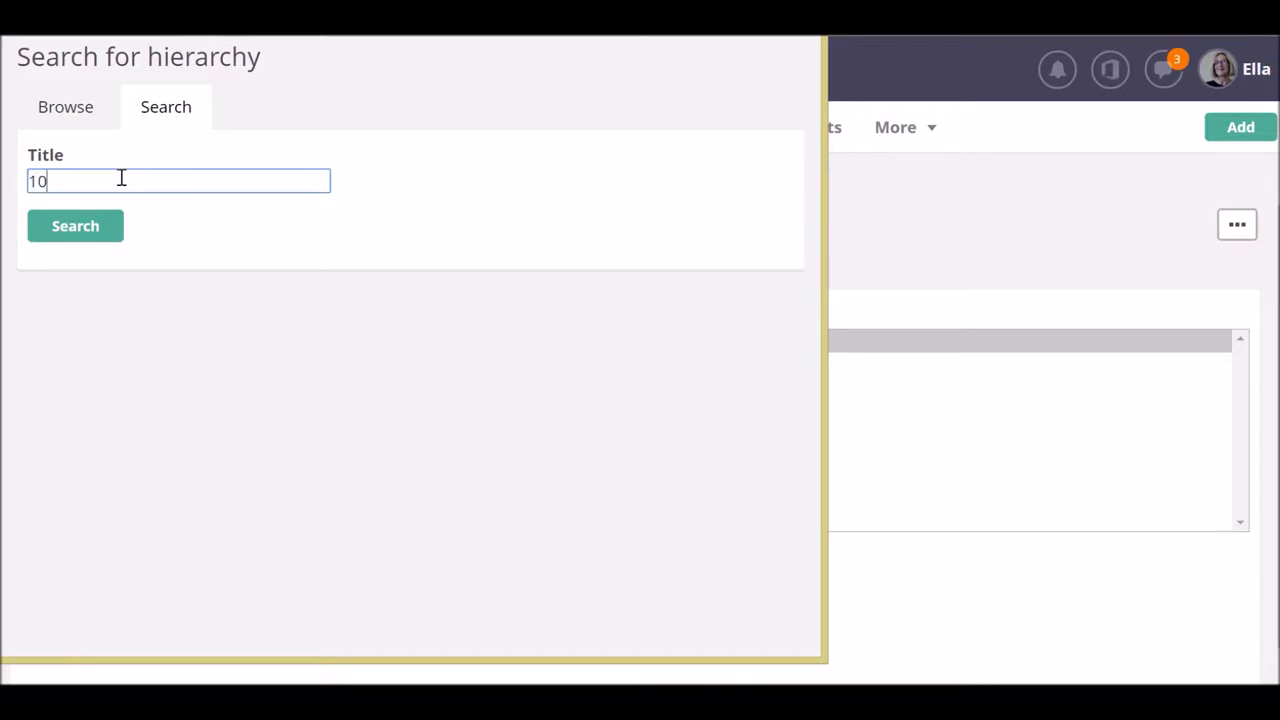
type("x/ma")
left_click(116, 239)
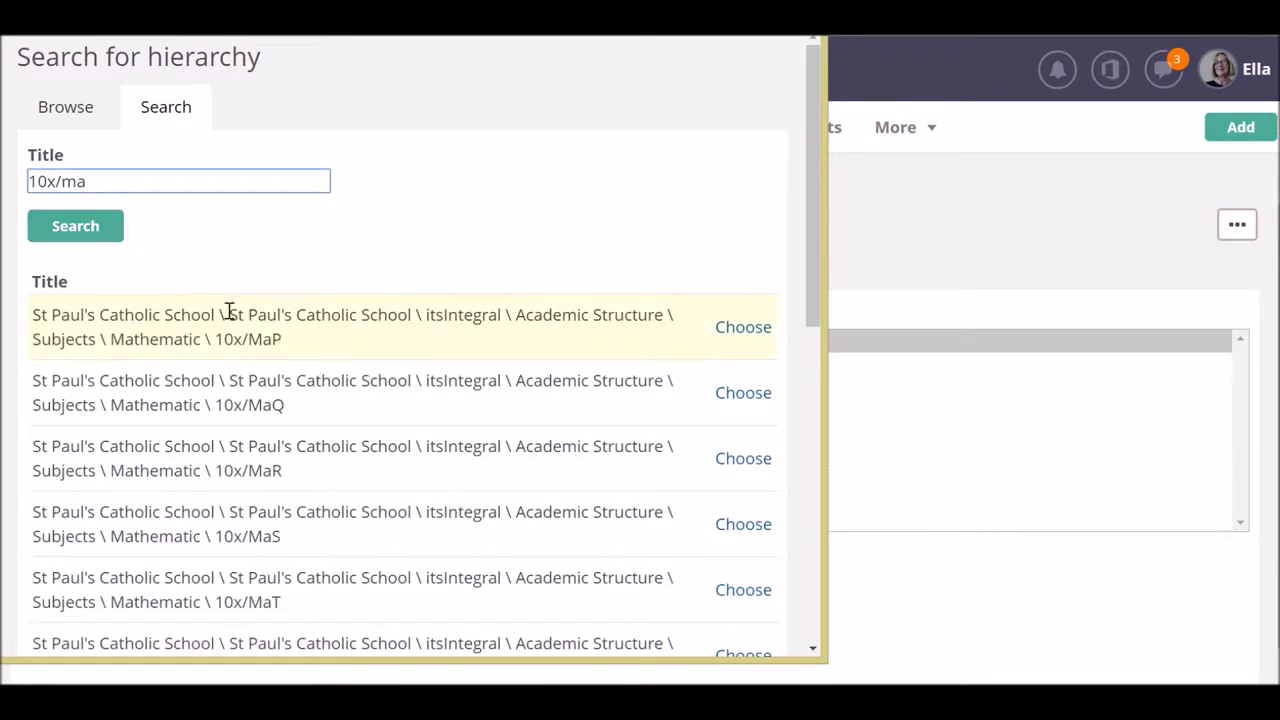
scroll(270, 350, "down", 1)
scroll(275, 362, "down", 1)
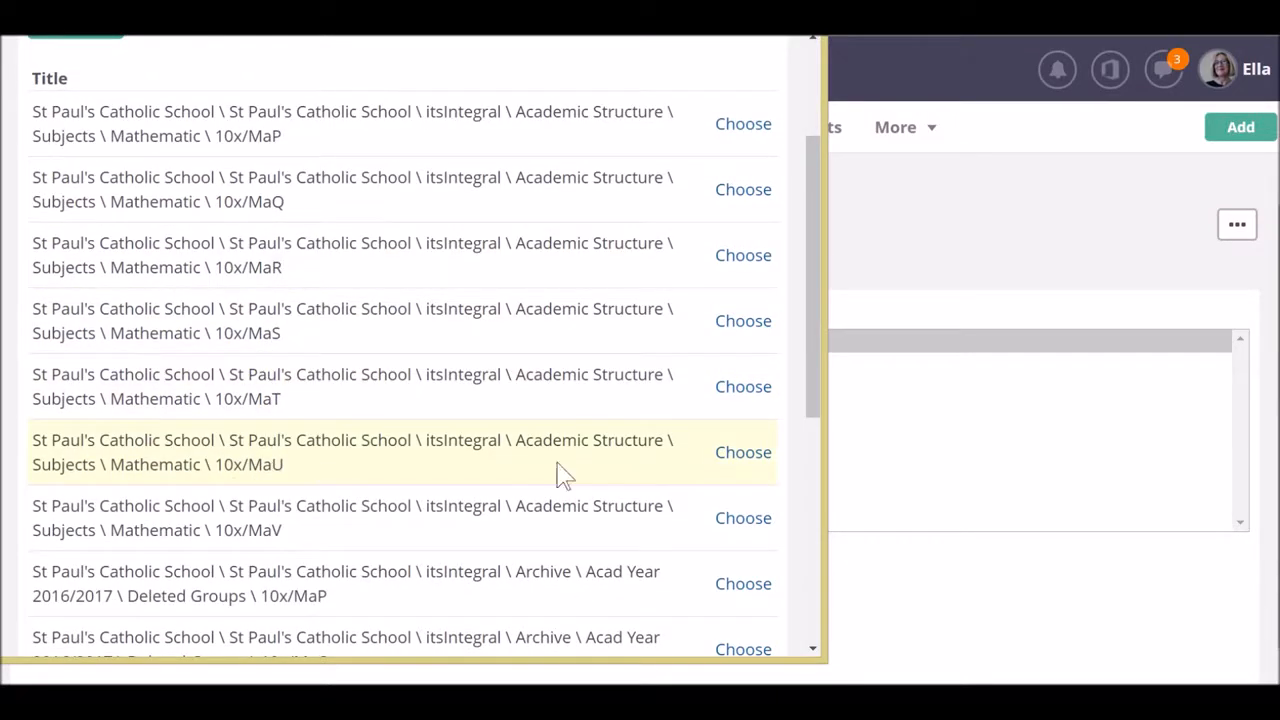
left_click(749, 463)
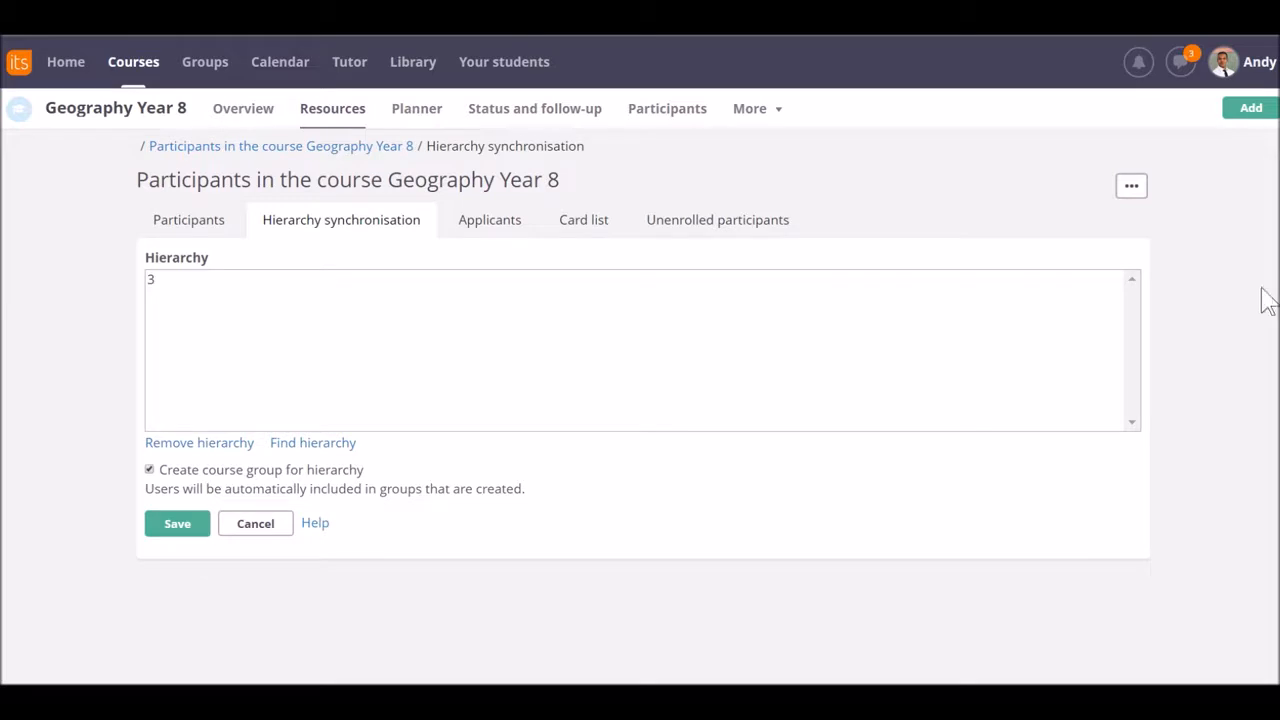
- Add class 1 from Wychester School's Year 10 students to the Geography Year 8 course's hierarchy list
left_click(312, 446)
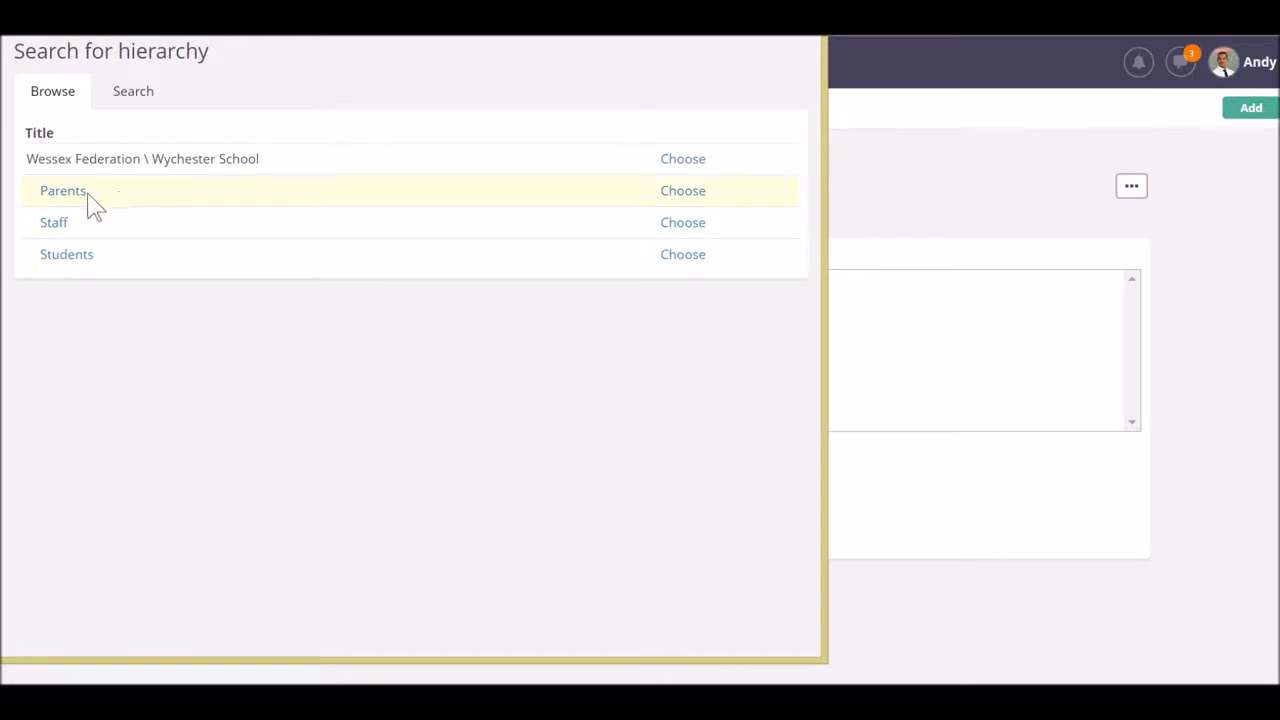
left_click(66, 266)
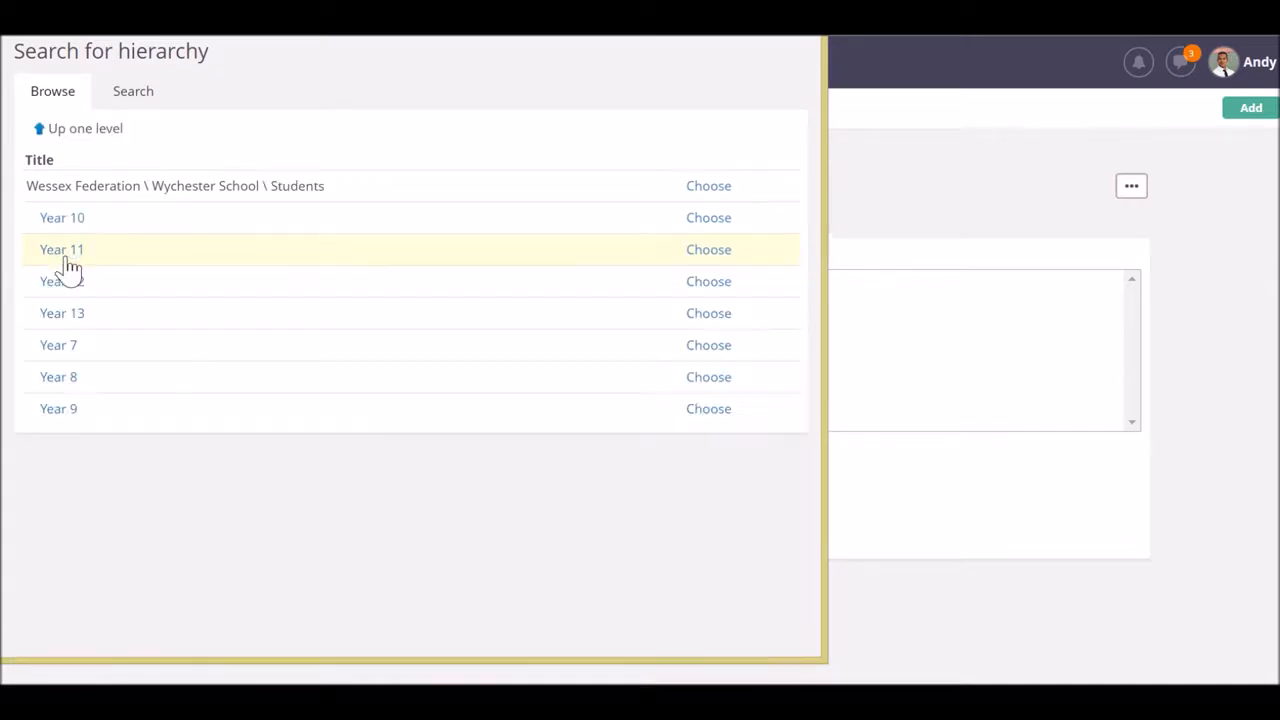
left_click(70, 220)
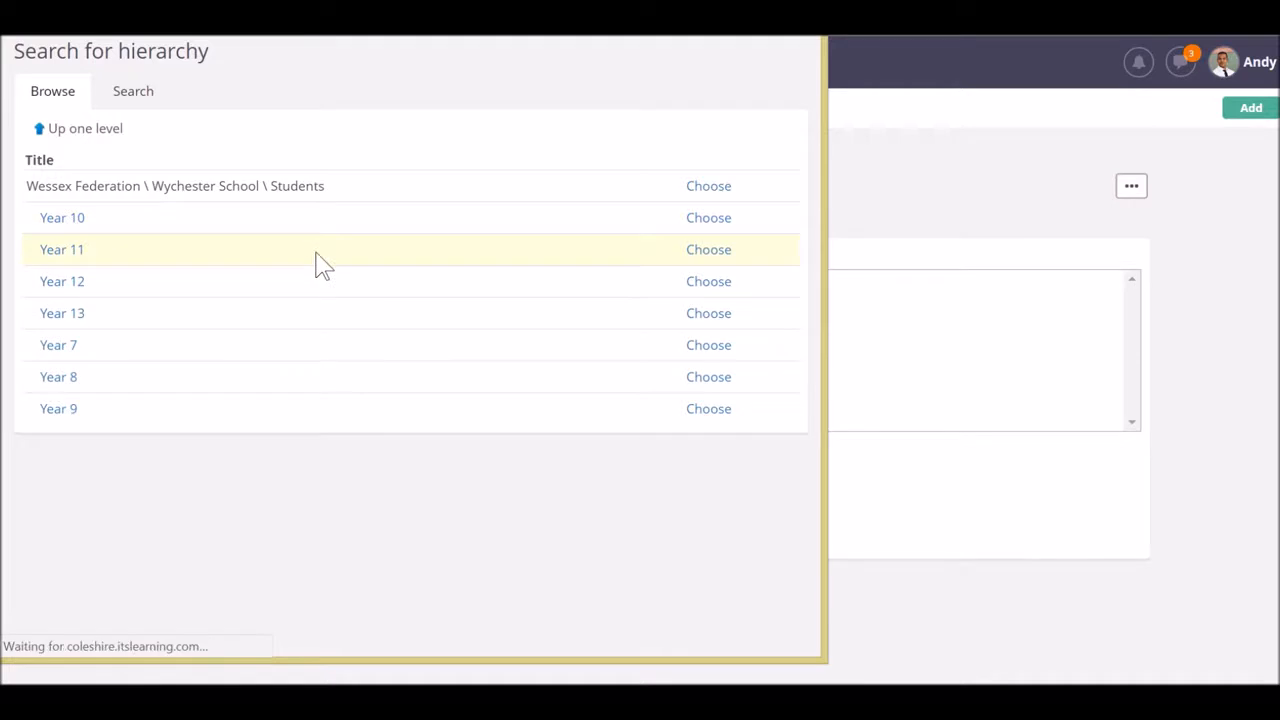
left_click(735, 228)
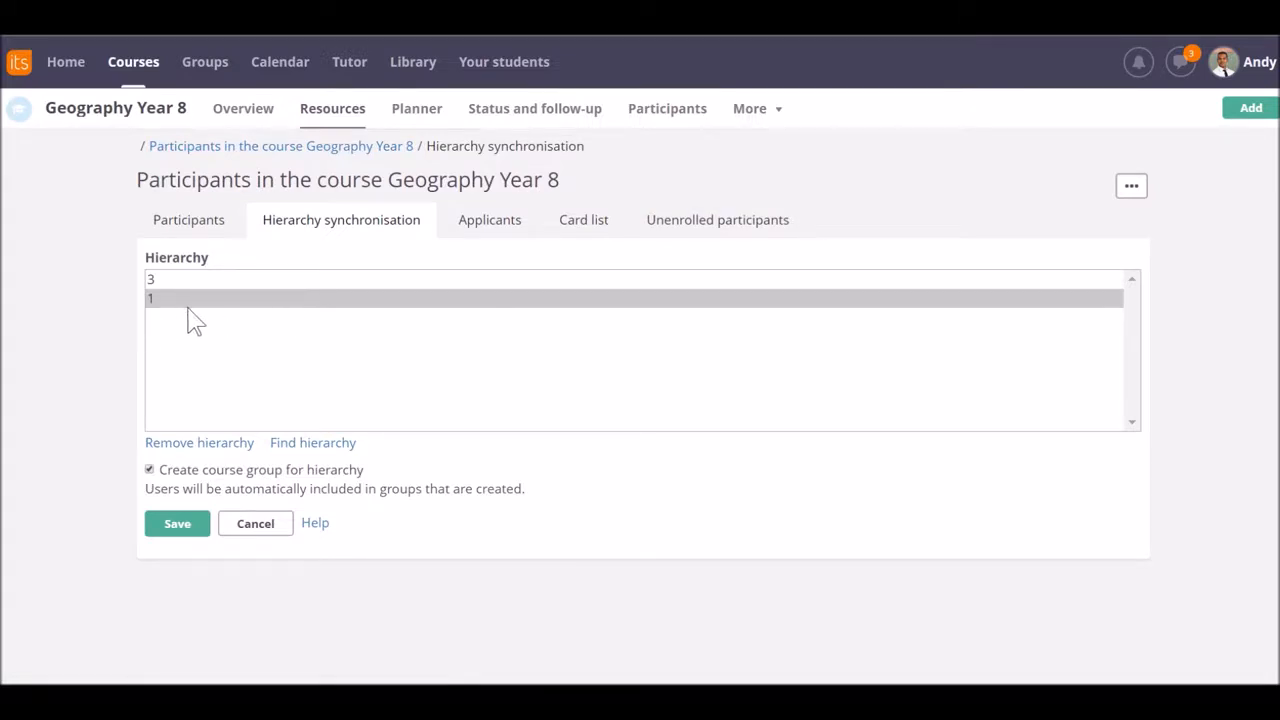
- Add the whole Year 10 level from Wychester School's students to the course's hierarchy list
left_click(312, 444)
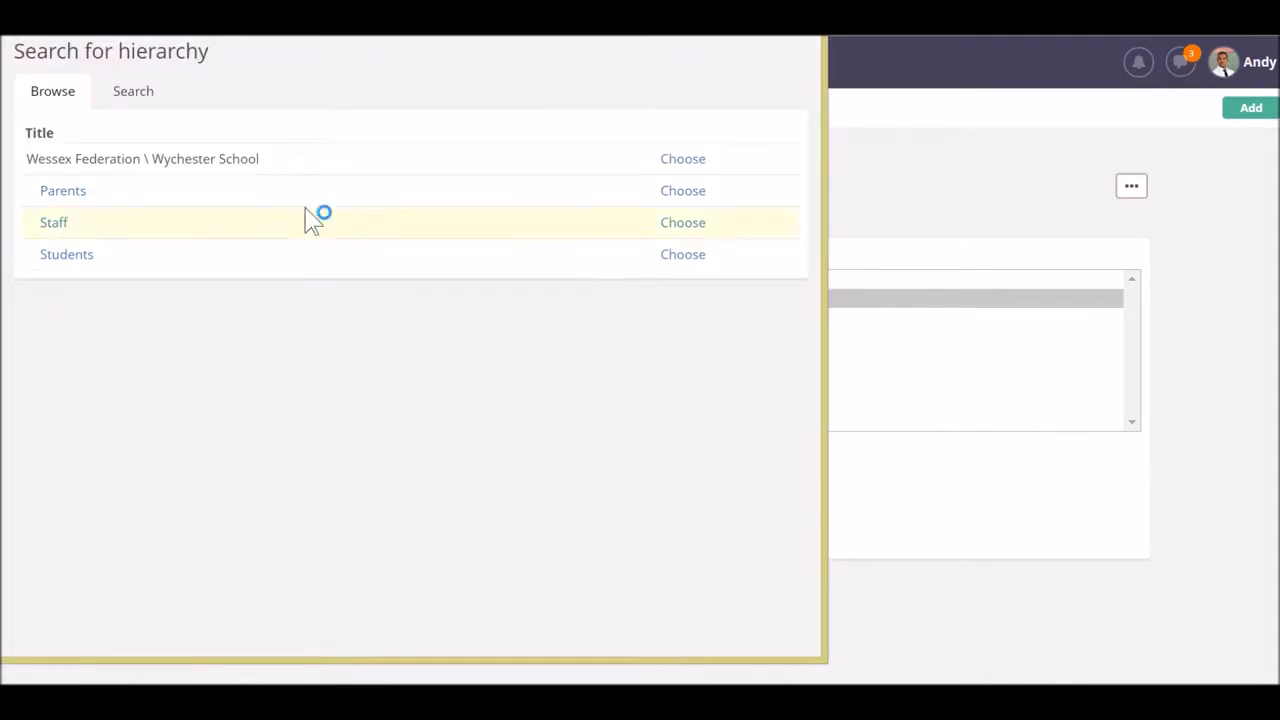
left_click(60, 257)
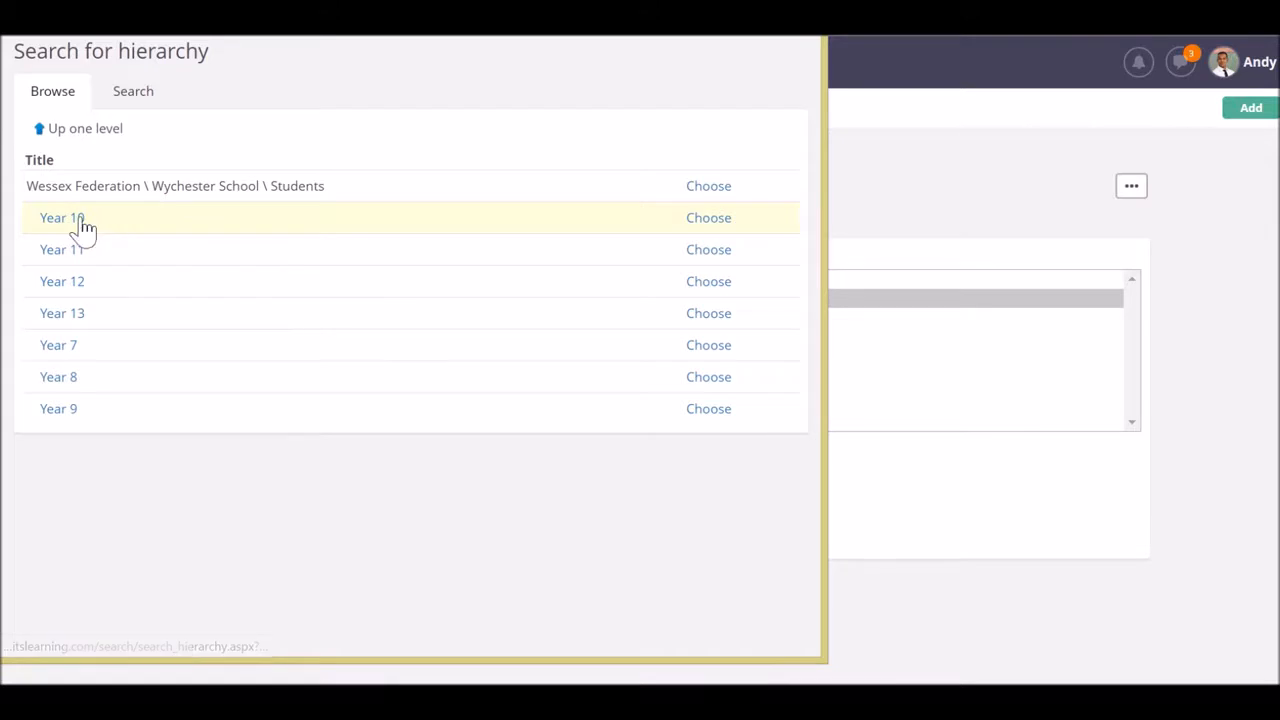
left_click(709, 218)
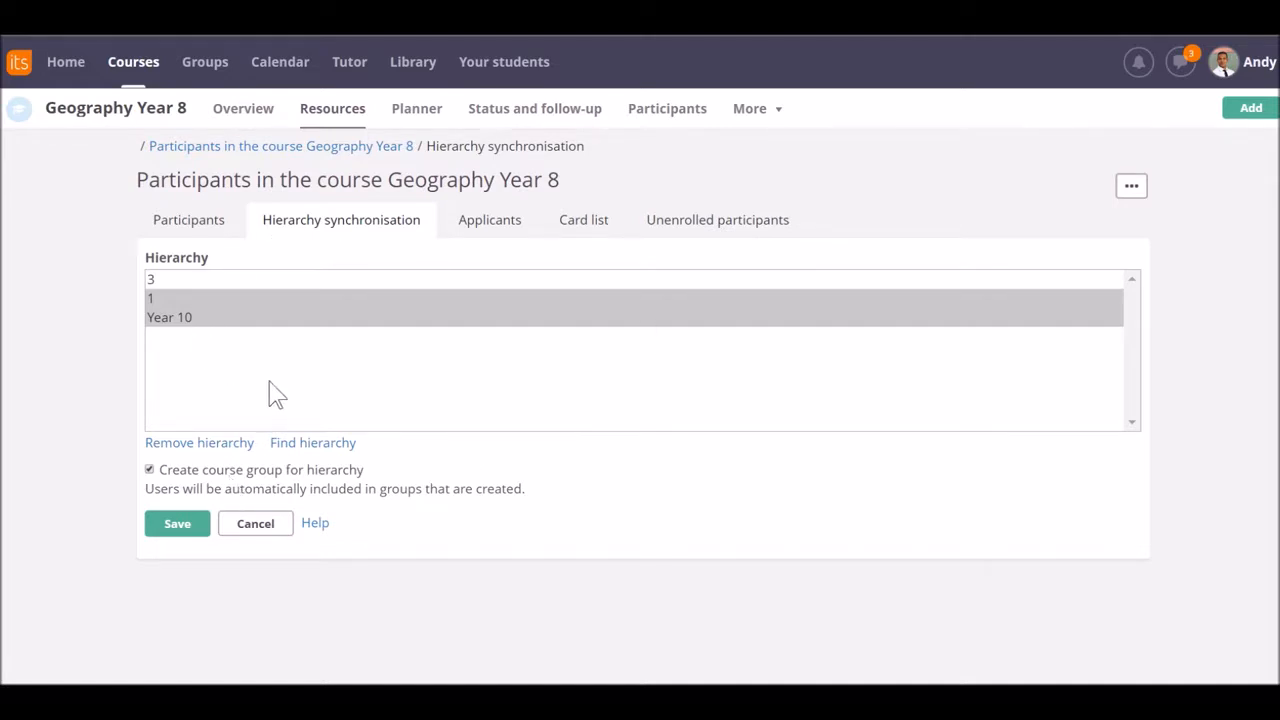
- Remove the Year 10 entry from the hierarchy list and save the course's hierarchy synchronisation
left_click(181, 322)
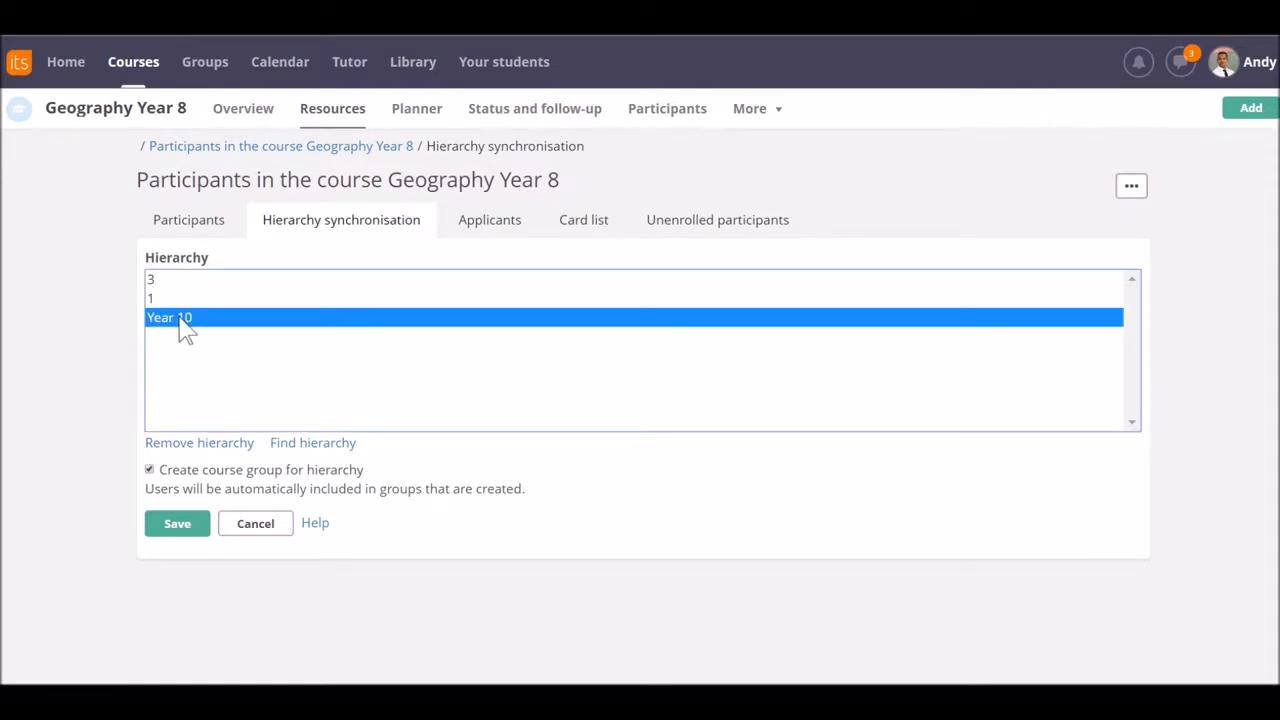
left_click(206, 446)
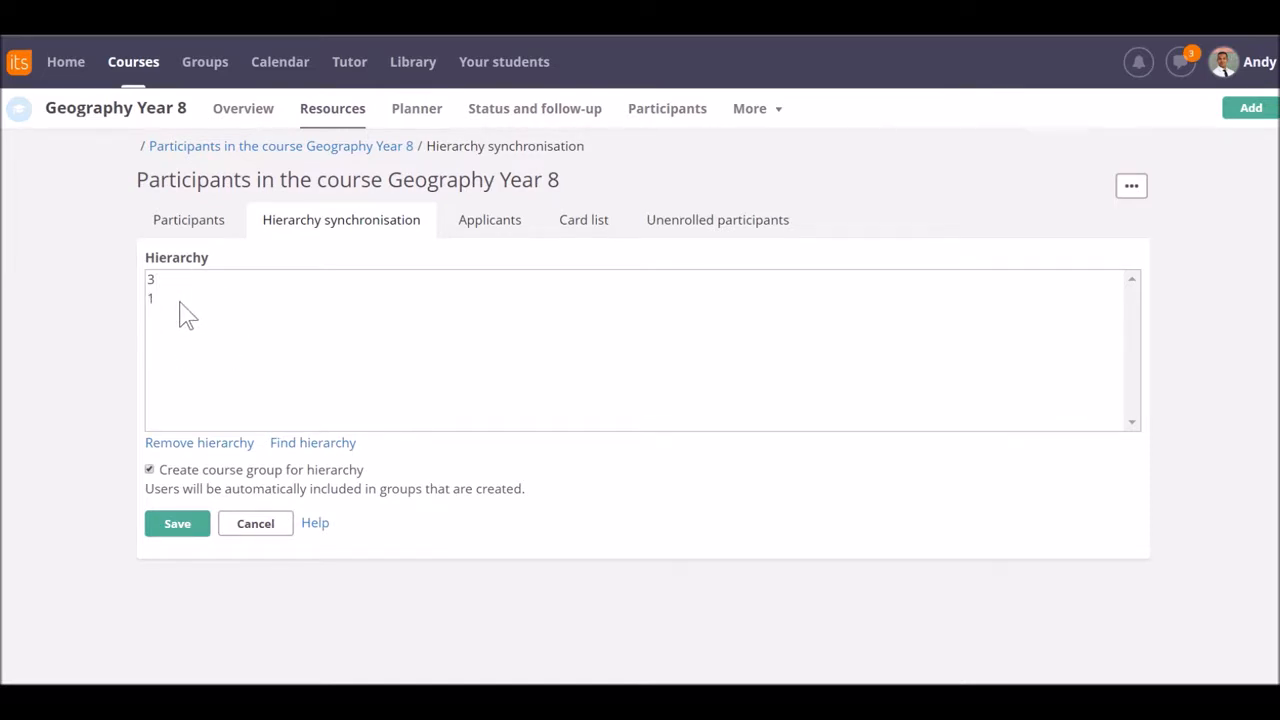
left_click(177, 526)
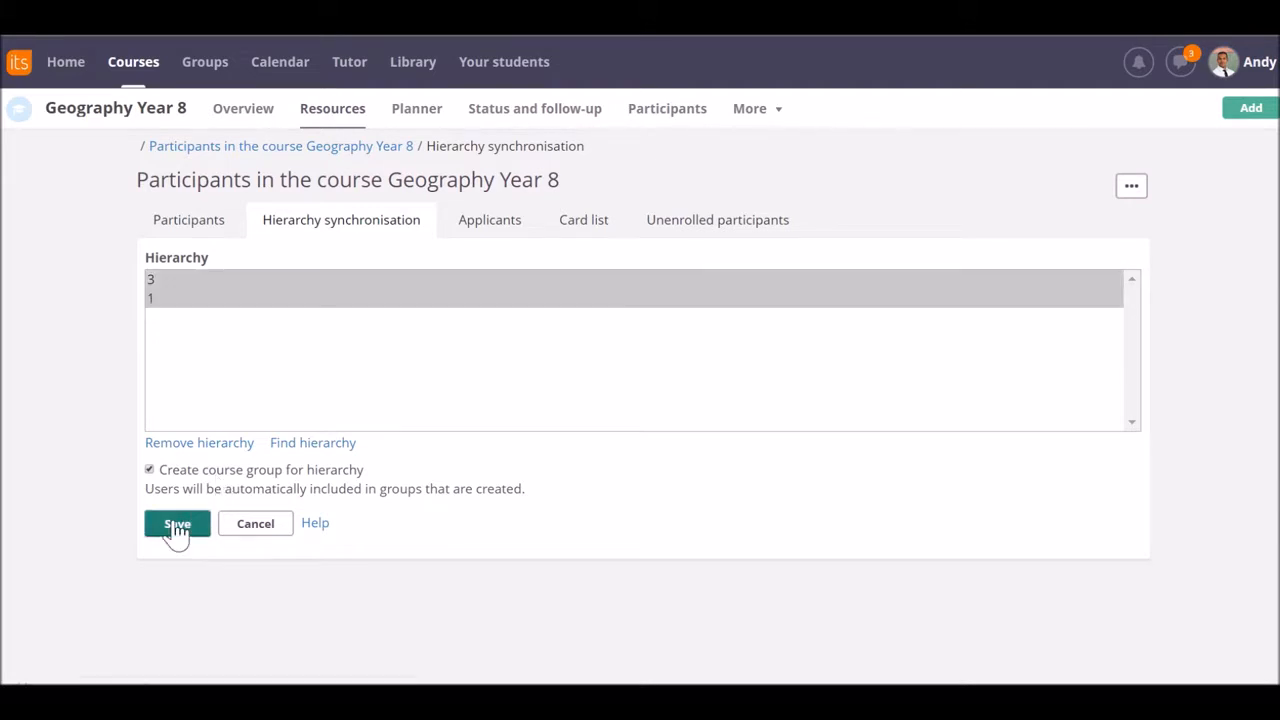